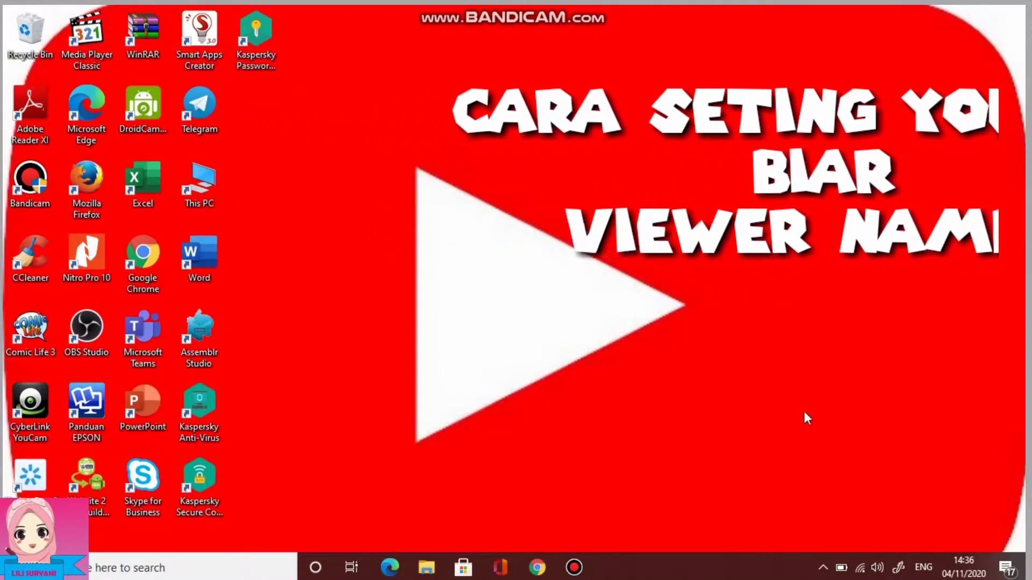
Restore the Chrome window from the taskbar, showing the Google new tab page
click(537, 569)
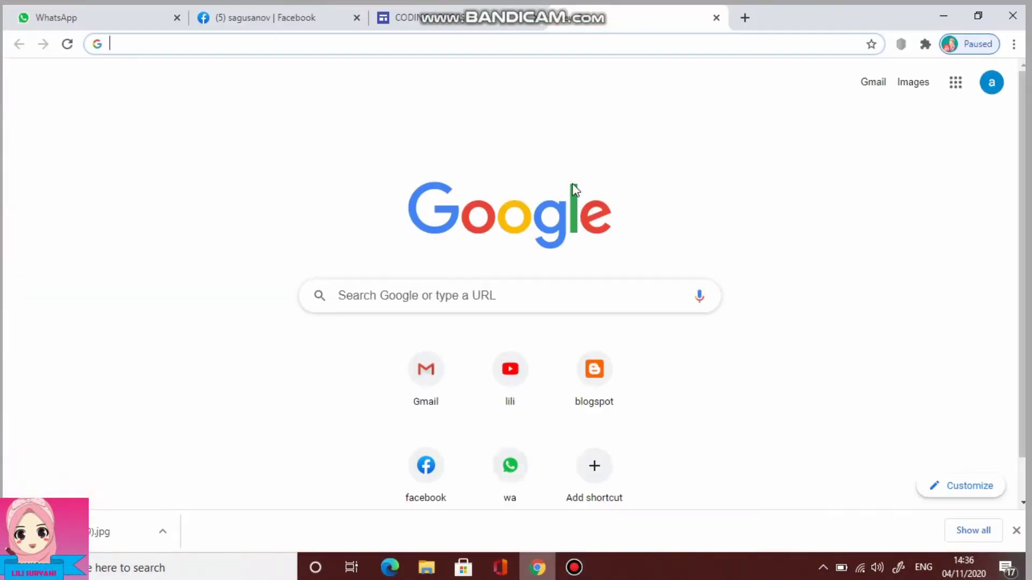
Go from the Google apps grid to YouTube, then into the channel's YouTube Studio dashboard
click(957, 89)
click(895, 214)
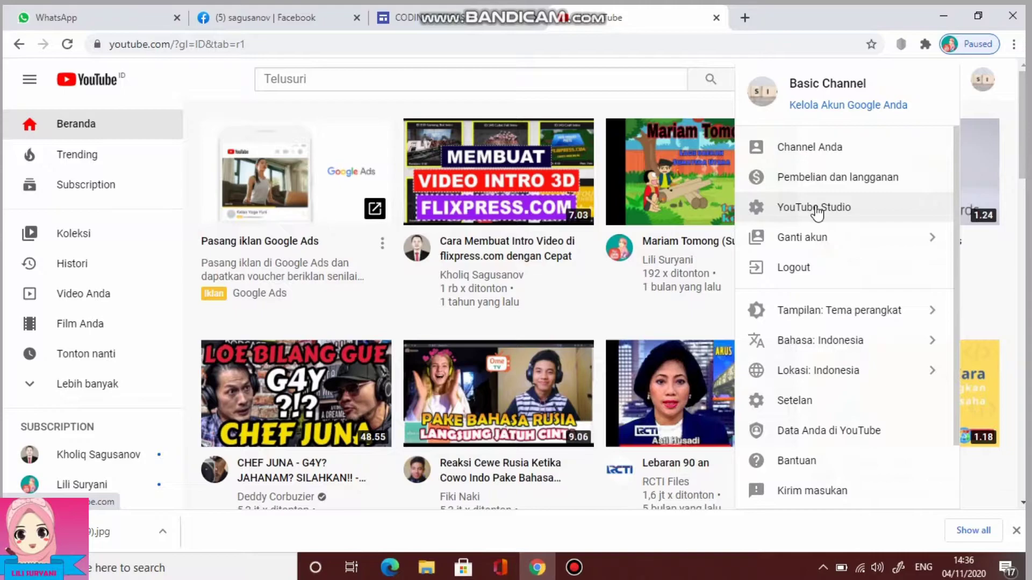
click(816, 208)
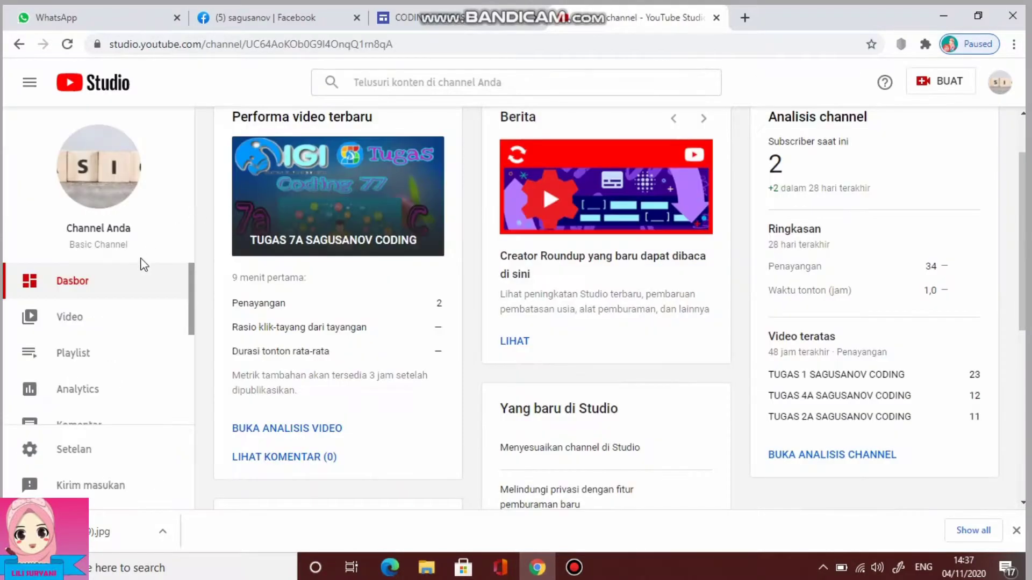
scroll(86, 333, down, 4)
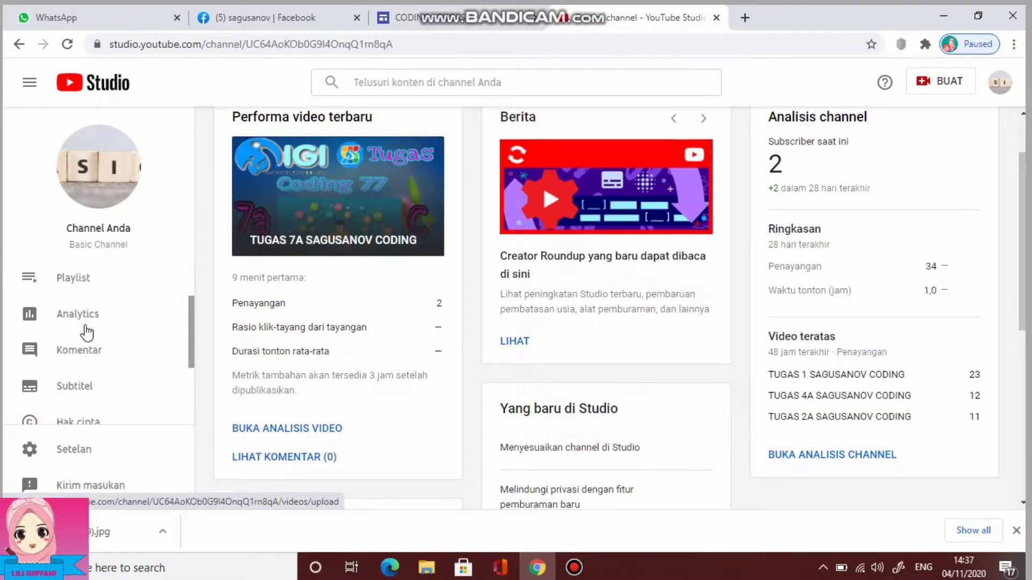
scroll(86, 332, down, 1)
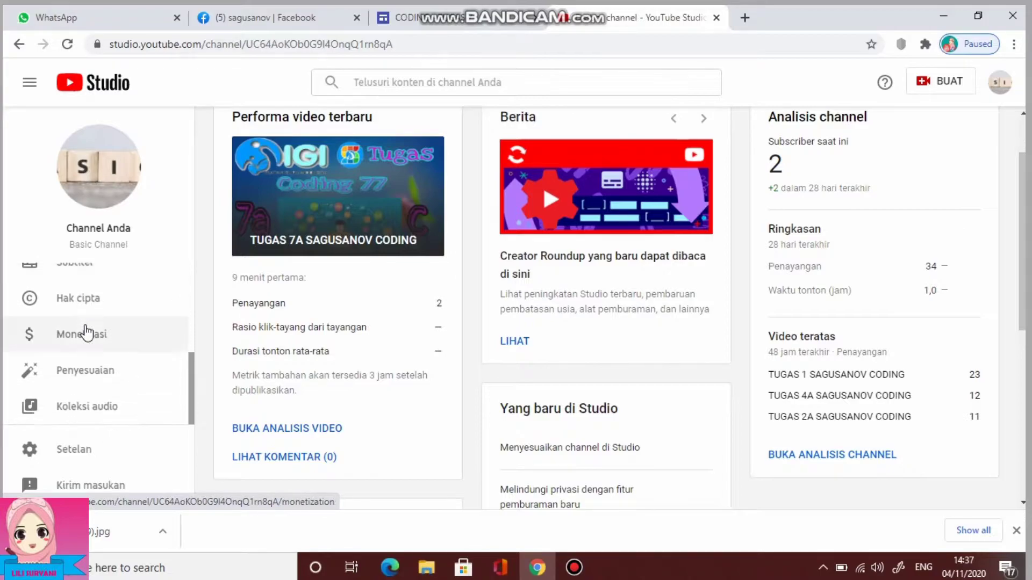
Open channel Settings, keep the default currency at USD, and go to the Channel section
click(76, 454)
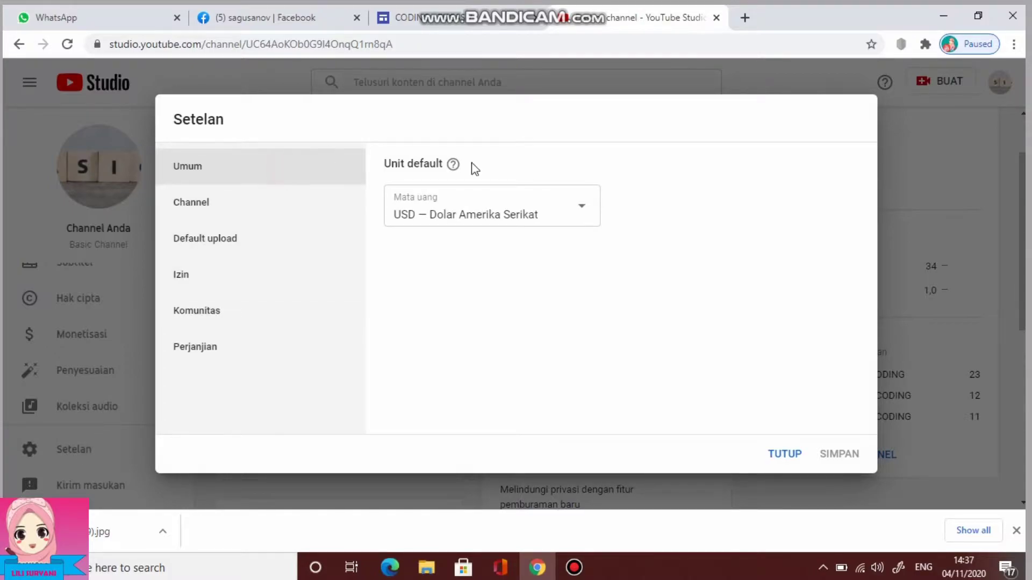
click(586, 212)
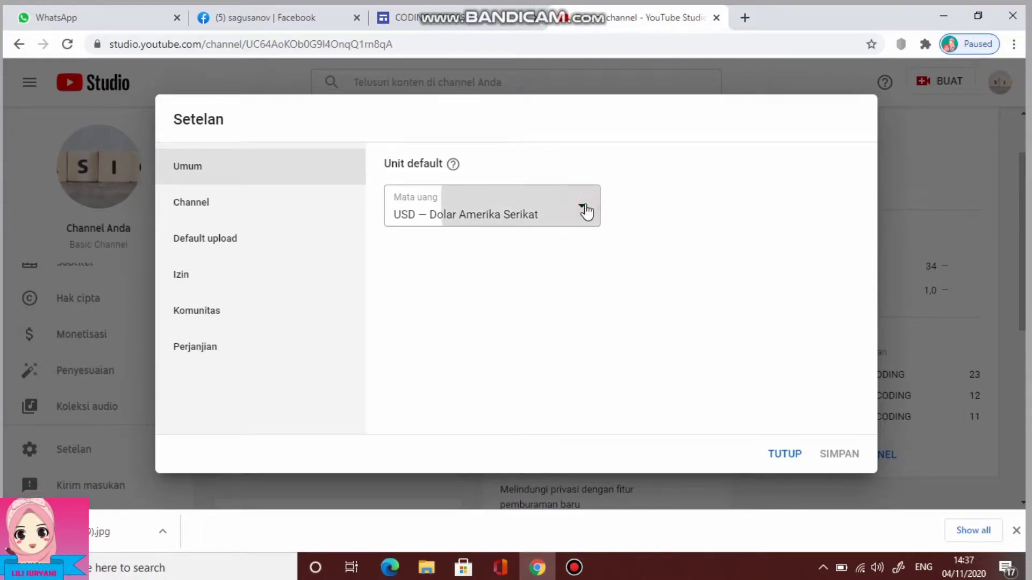
click(635, 193)
click(218, 207)
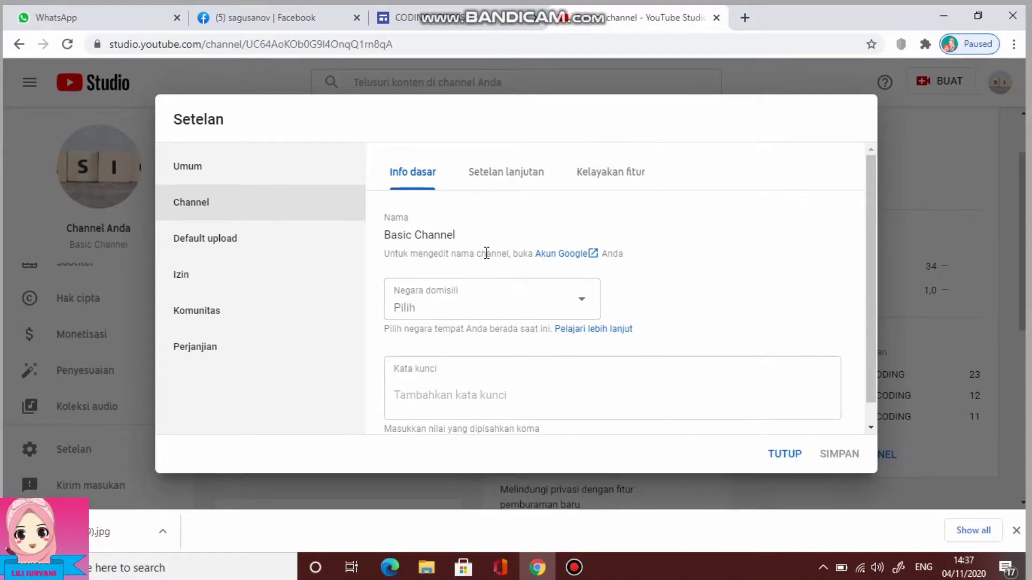
Choose Indonesia from the Negara domisili country list
click(586, 309)
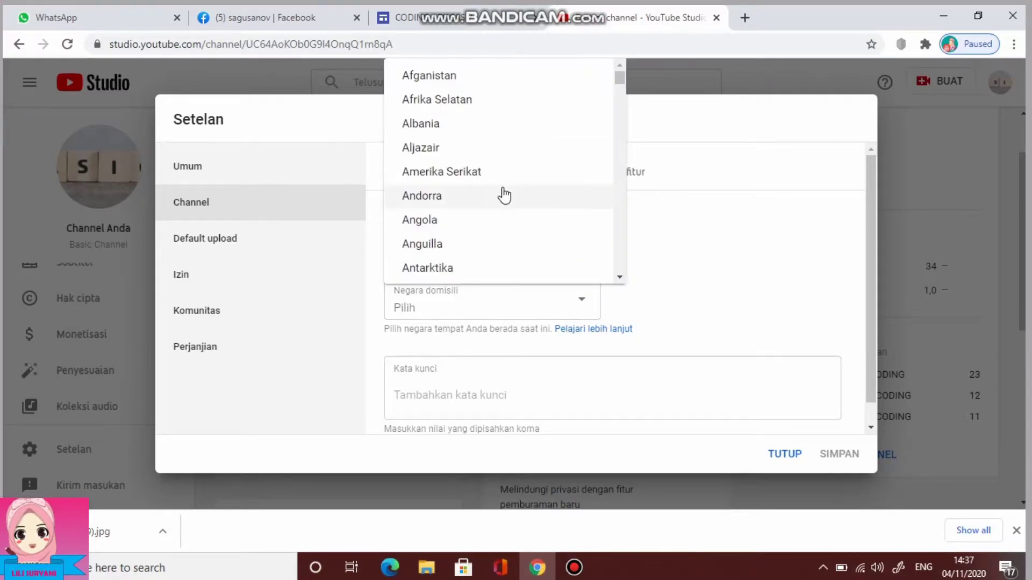
scroll(503, 194, down, 5)
scroll(504, 195, down, 10)
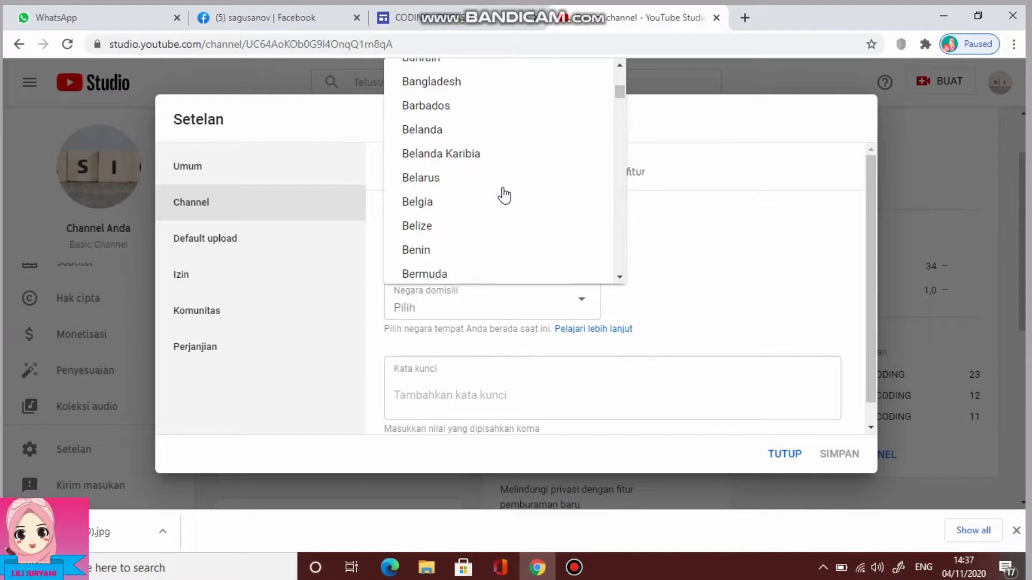
scroll(504, 194, down, 12)
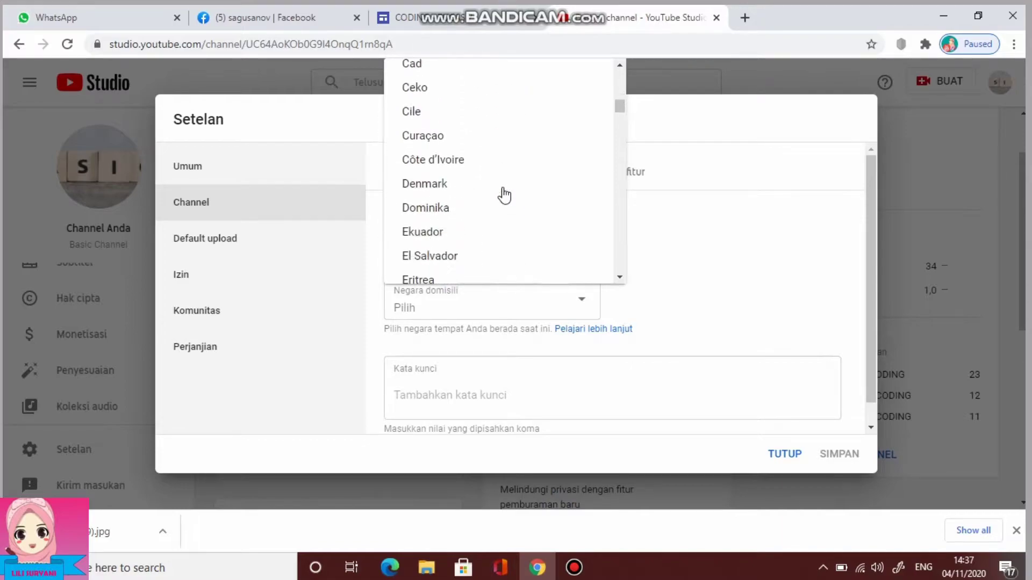
click(453, 148)
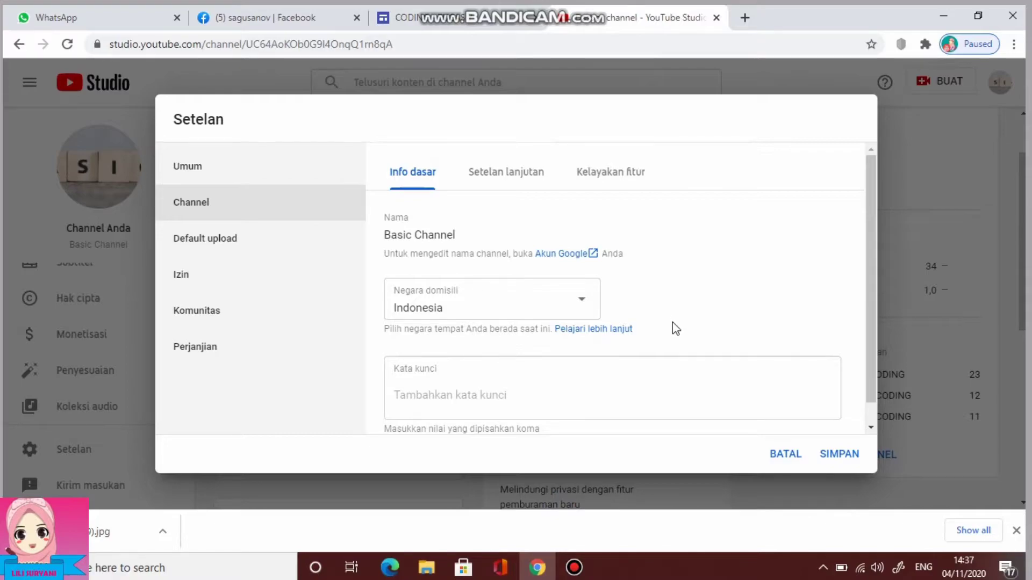
scroll(672, 321, down, 1)
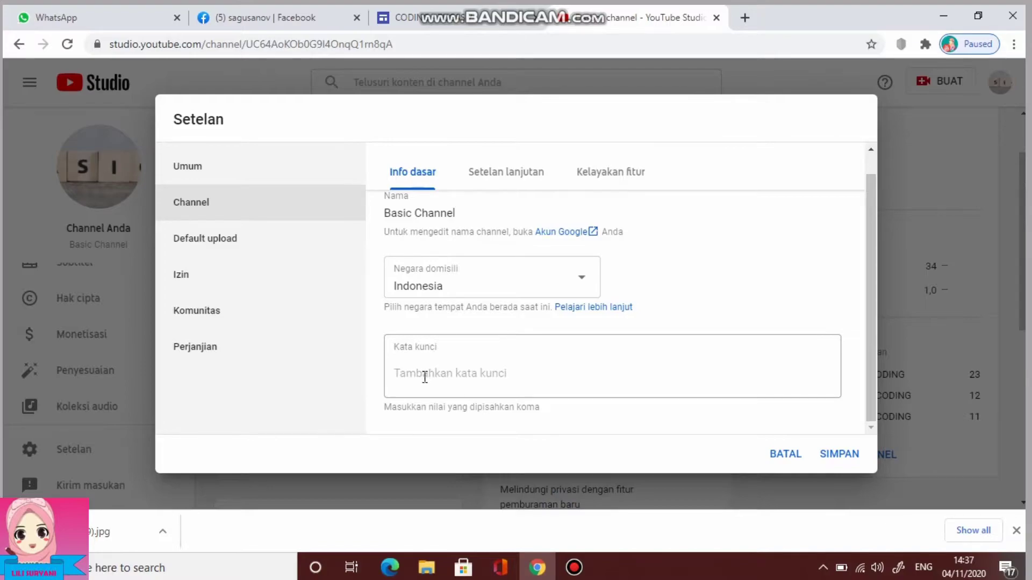
Search YouTube in a new tab for 'tutorial channel youtube', copy the phrase, and return to Studio
click(744, 19)
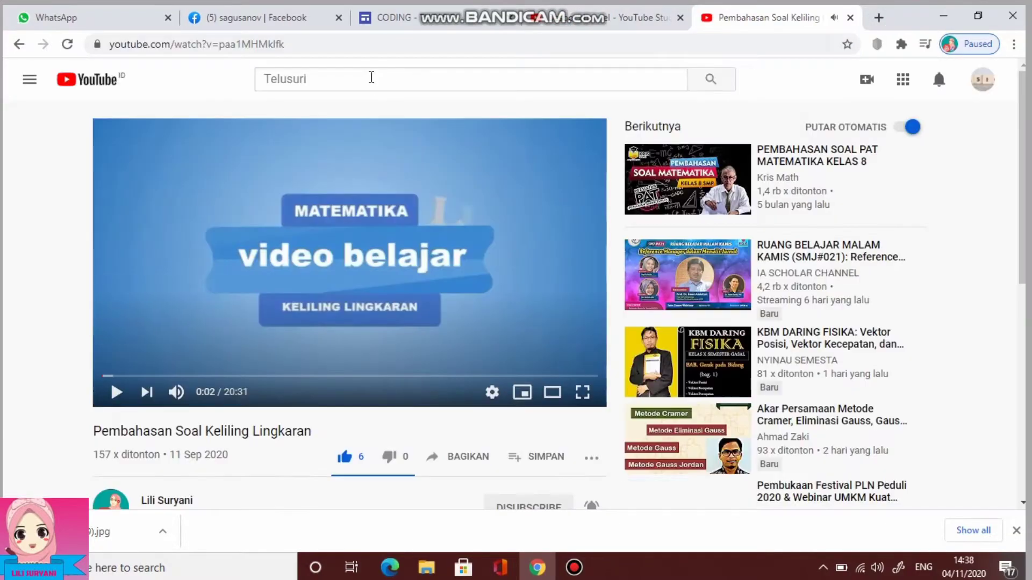
click(371, 77)
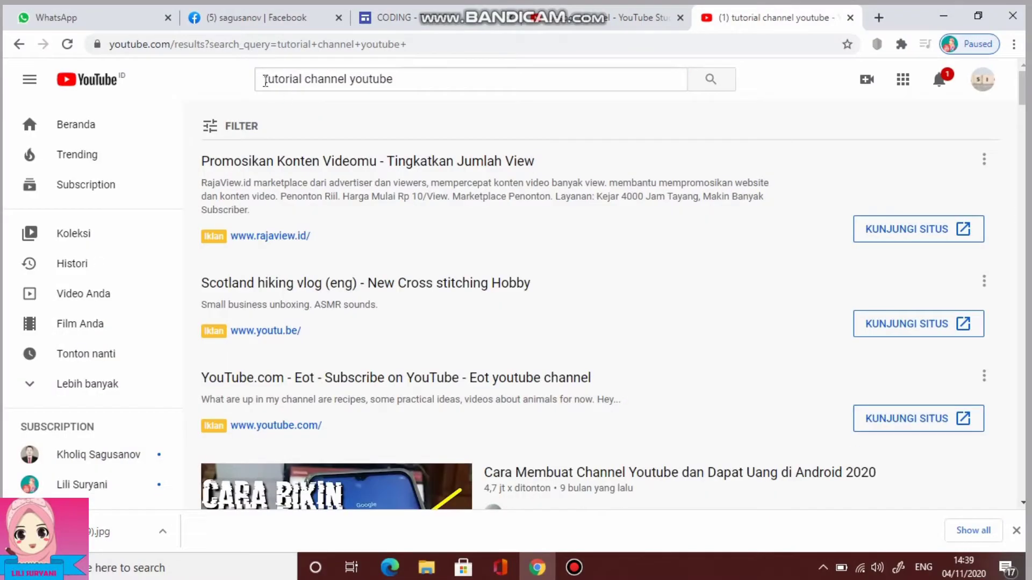
drag(265, 78, 396, 97)
right_click(371, 79)
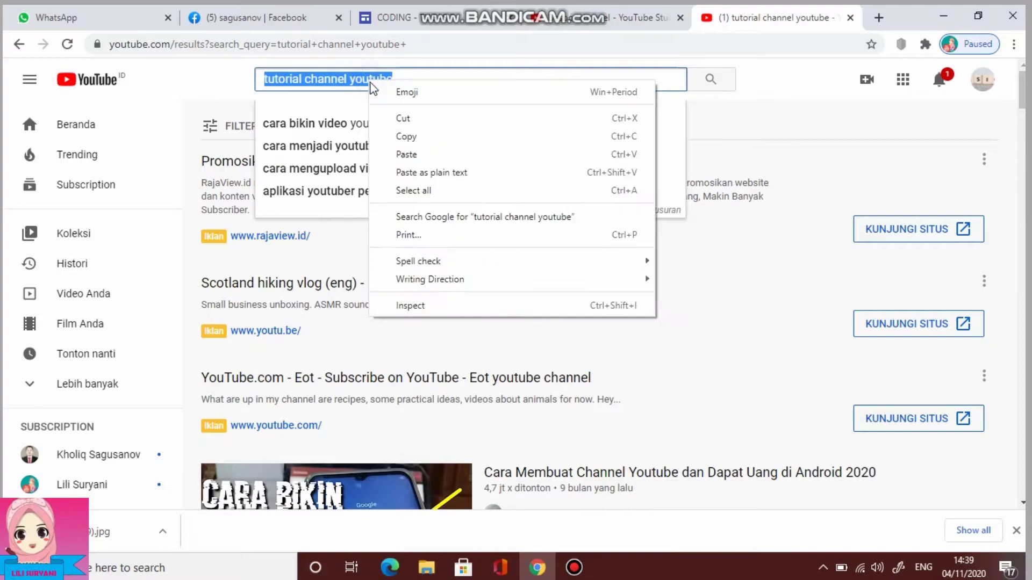
click(428, 137)
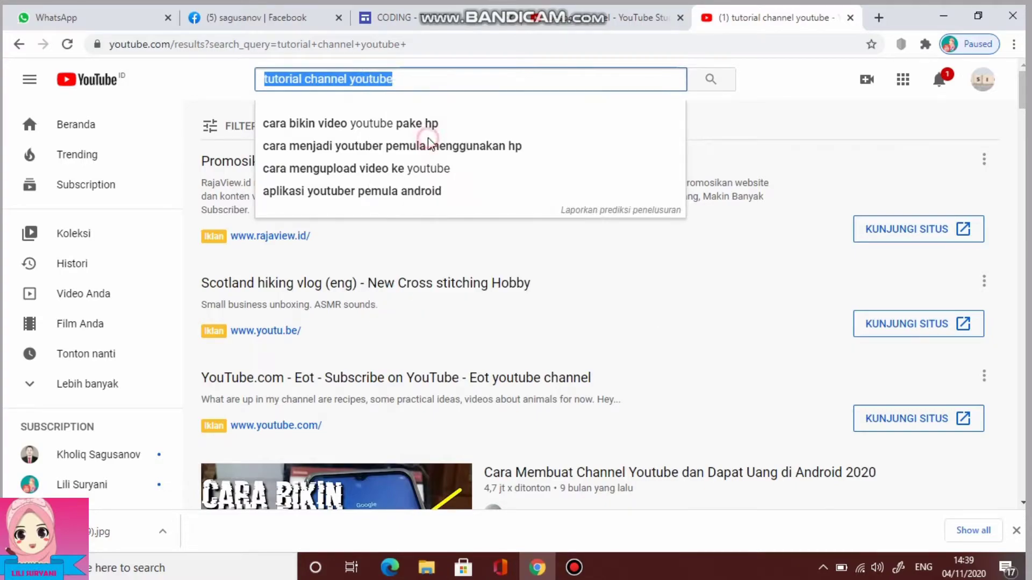
click(616, 20)
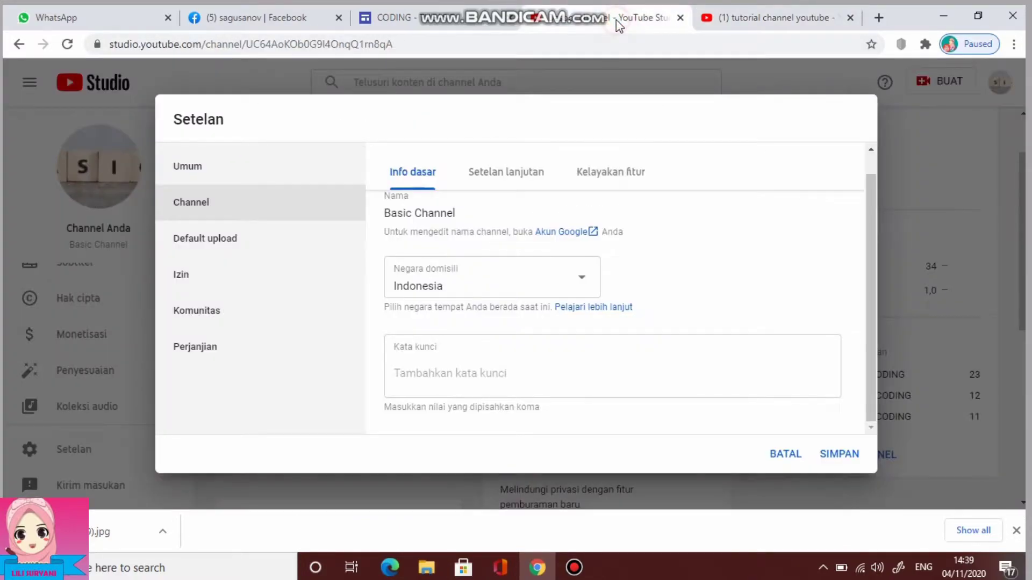
Paste 'tutorial channel youtube' into the keywords and split it into tutorial, channel and youtube
click(413, 371)
key(ctrl+v)
click(435, 397)
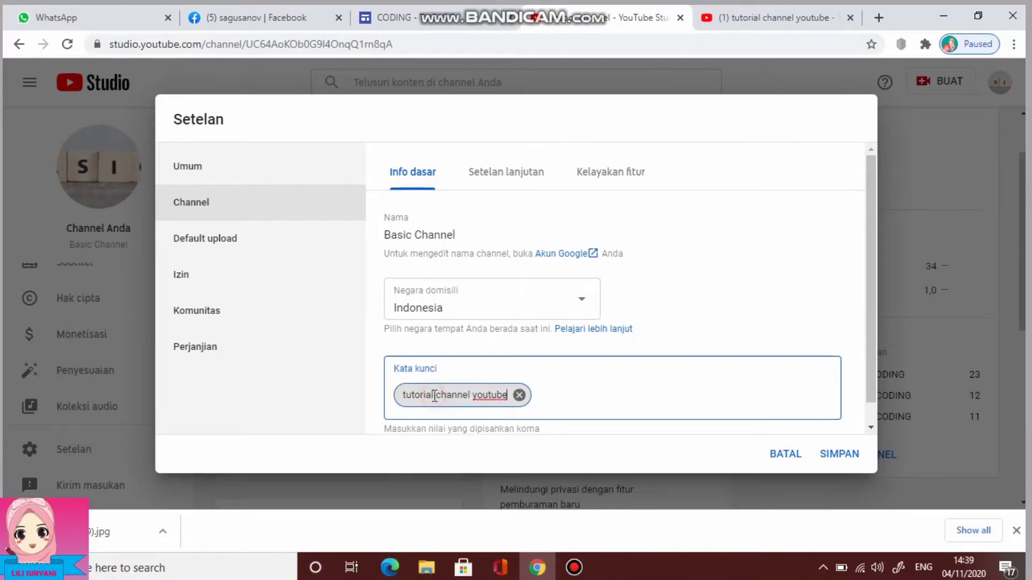
text(,)
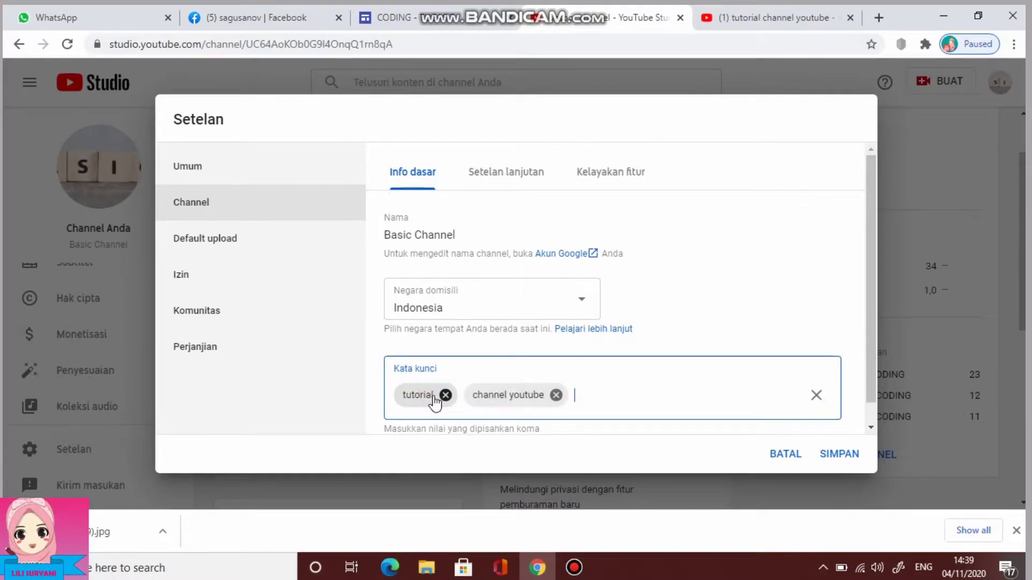
click(511, 395)
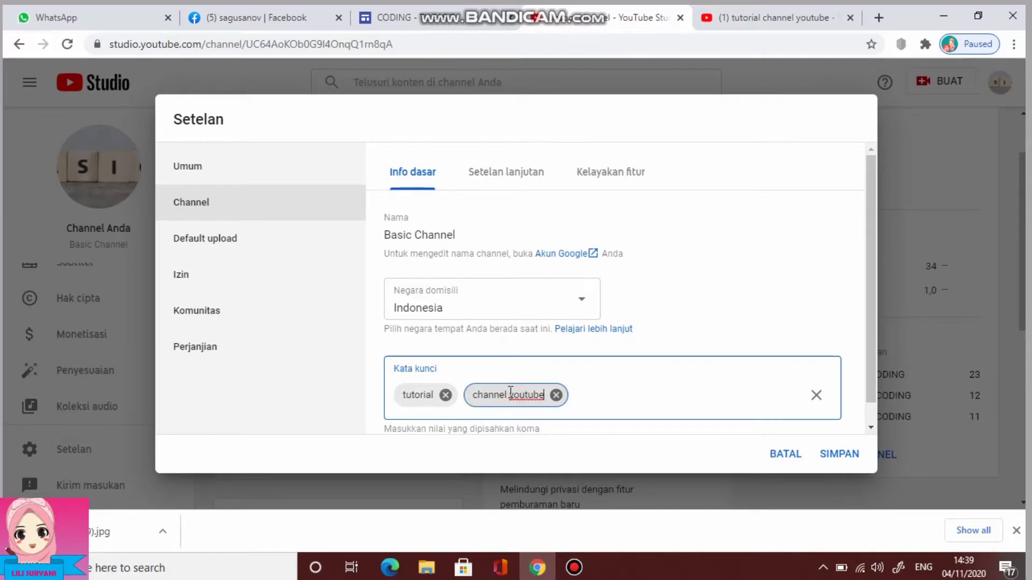
text(,)
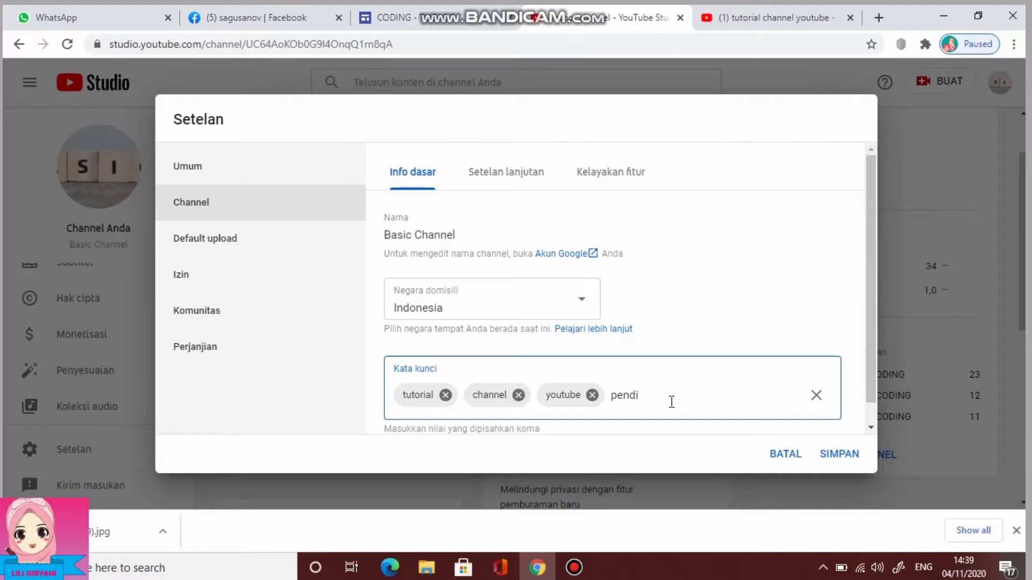
Add pendidikan as a fourth channel keyword
text(pendidikan)
key(Return)
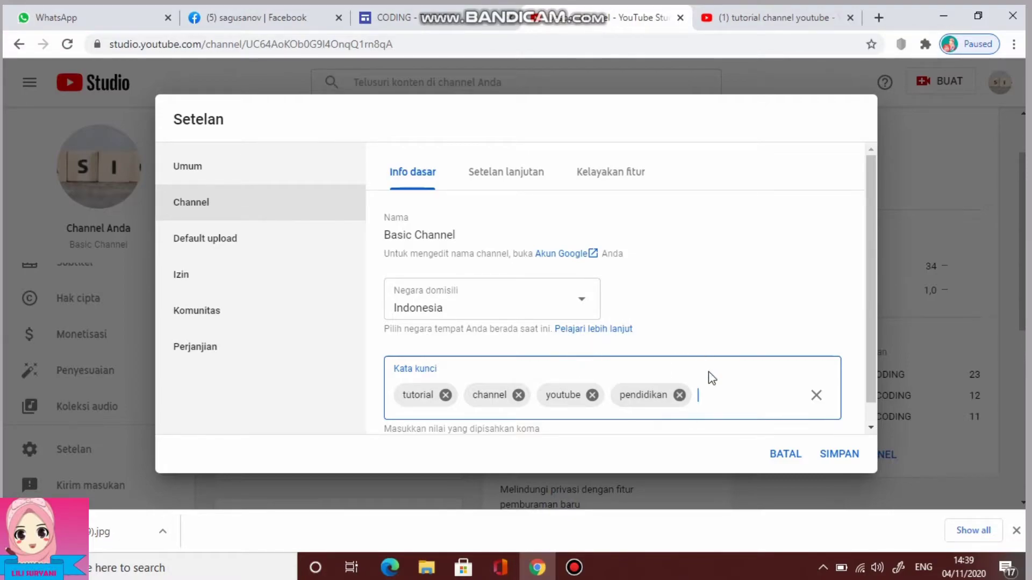
scroll(708, 373, down, 1)
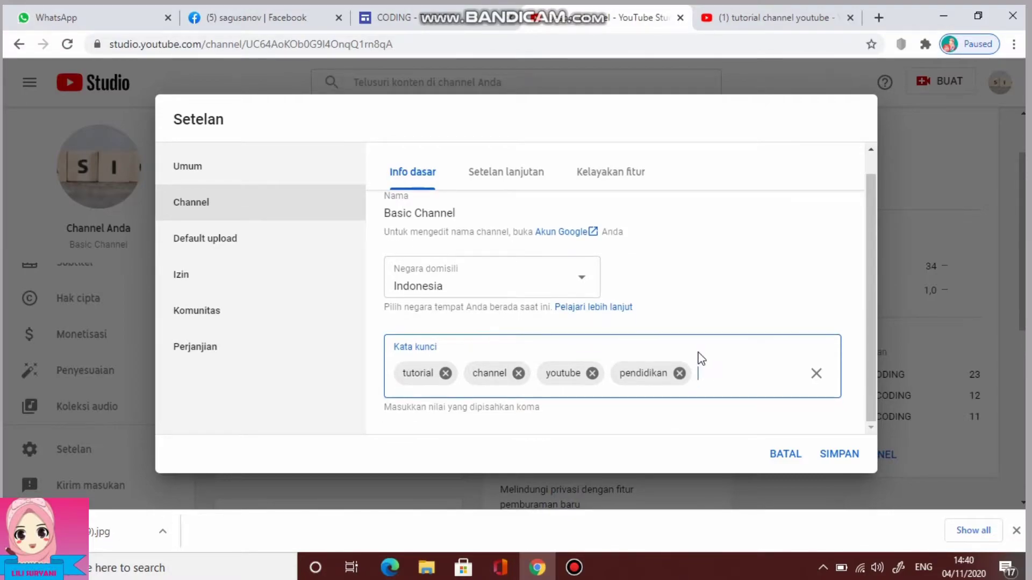
scroll(699, 357, up, 1)
scroll(699, 357, down, 1)
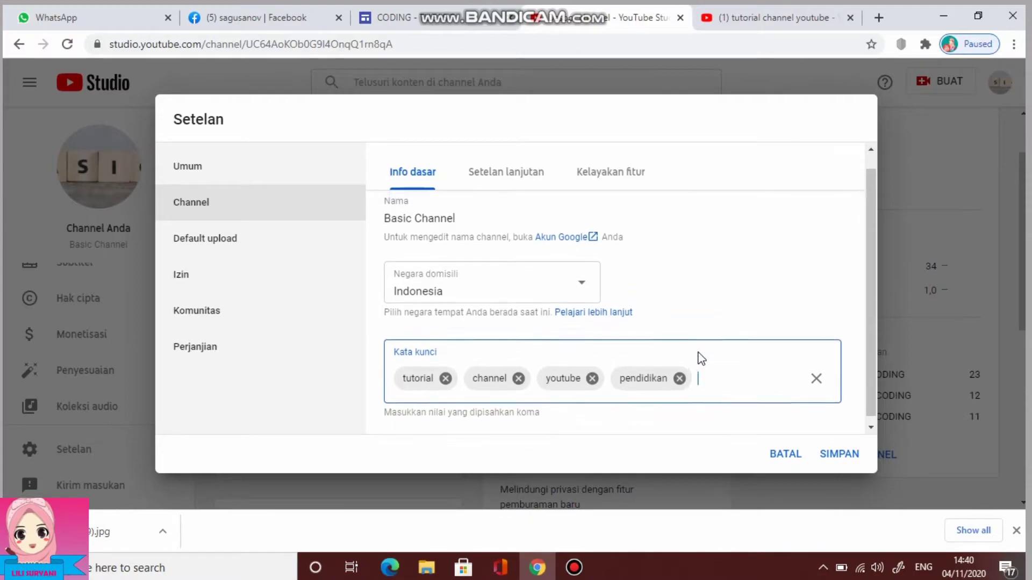
scroll(701, 359, up, 1)
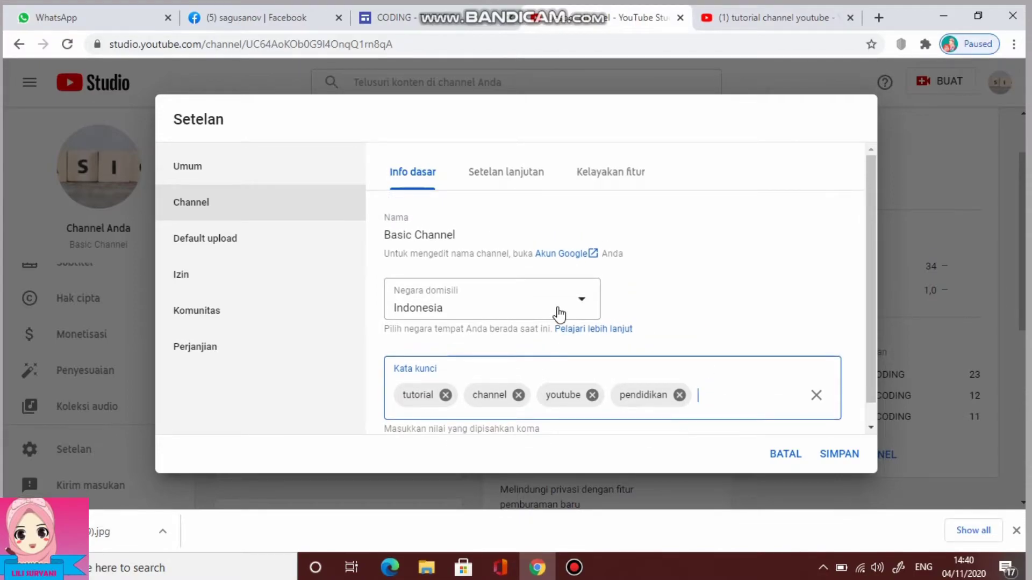
Review Advanced settings and Feature eligibility, save the channel settings, and reopen Settings
click(504, 174)
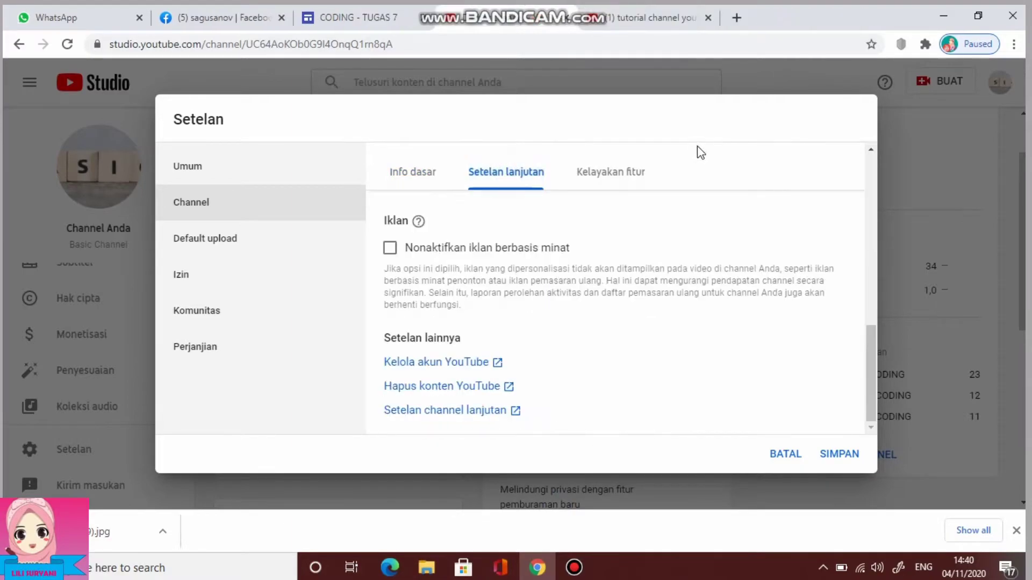
scroll(591, 323, up, 5)
click(615, 174)
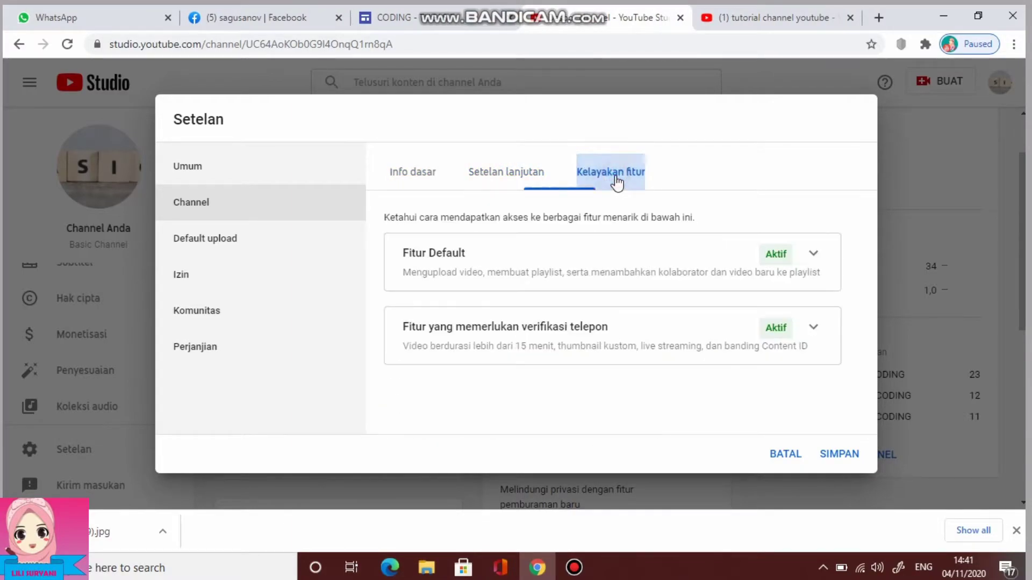
click(102, 458)
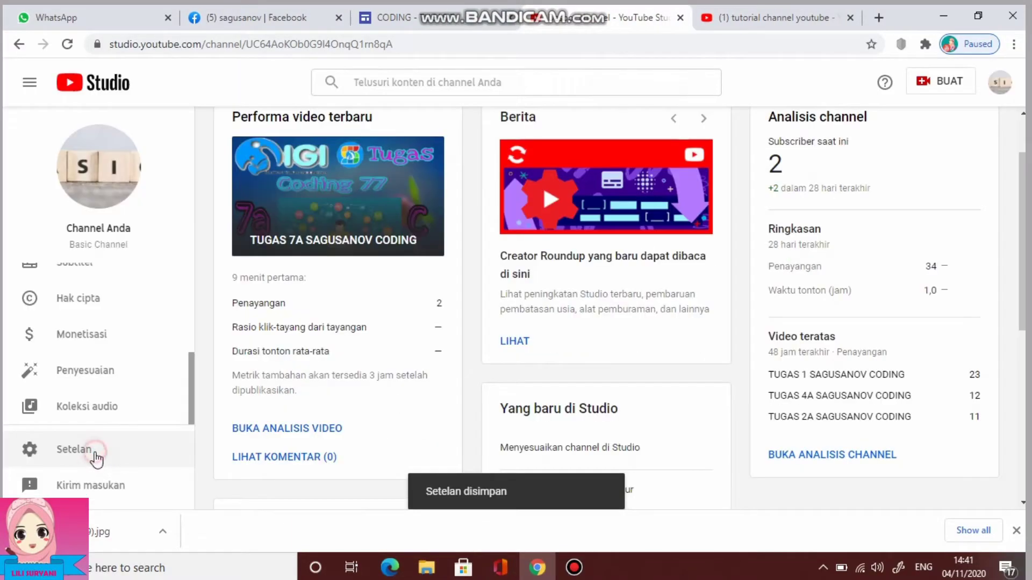
click(95, 454)
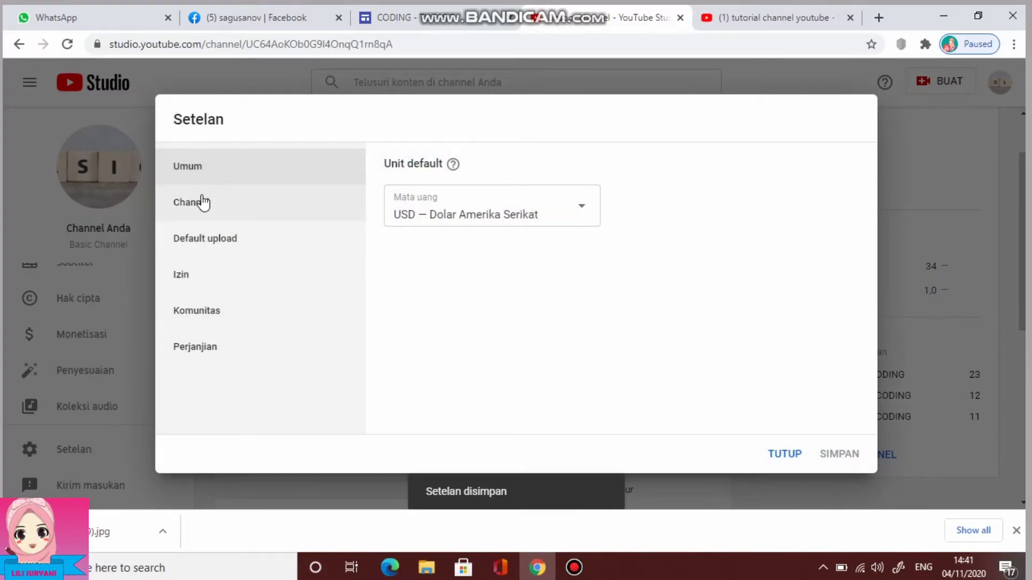
In Default upload basic info, set the default visibility for new uploads to Publik
click(232, 250)
click(522, 262)
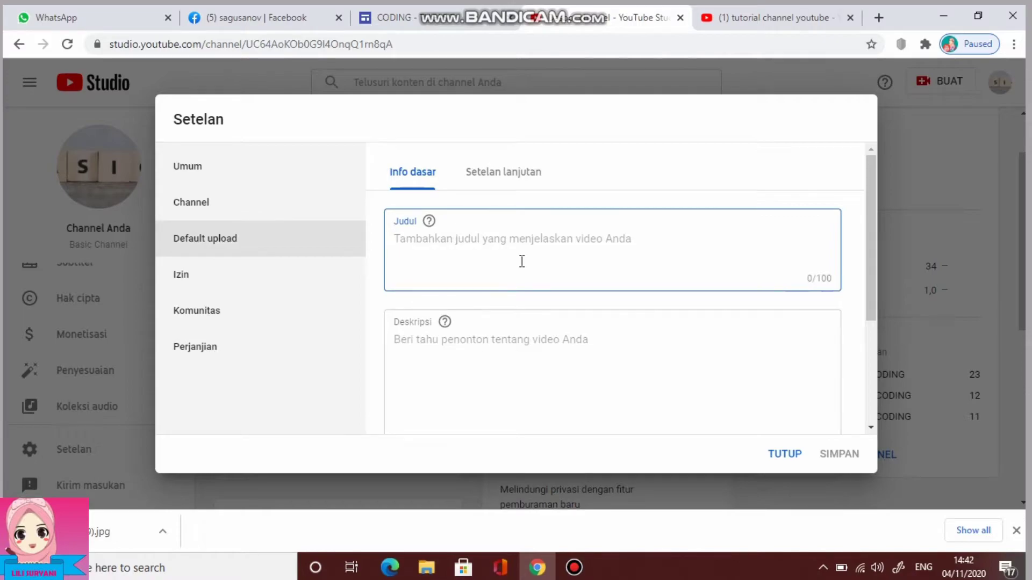
scroll(521, 262, down, 3)
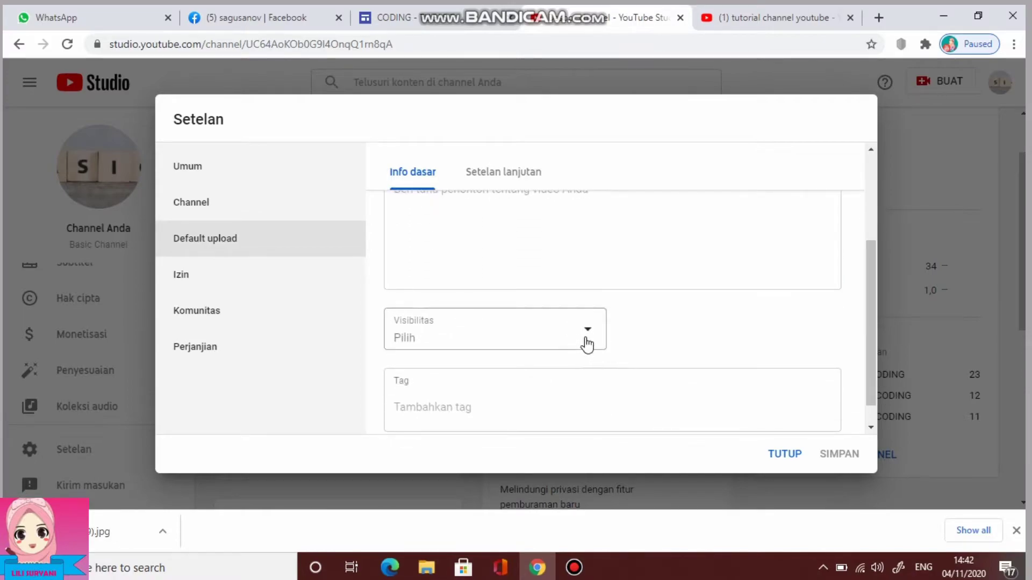
click(588, 344)
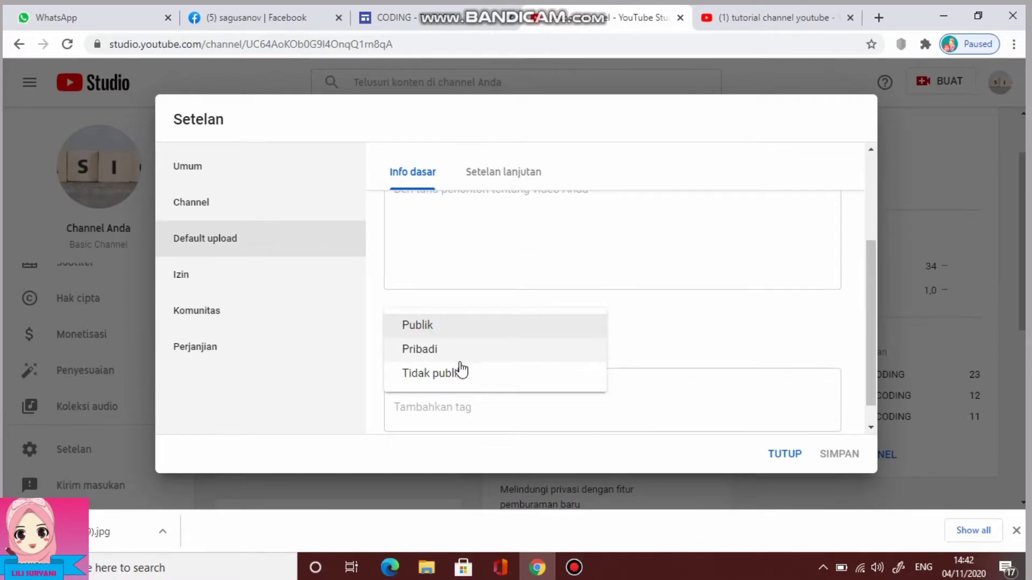
click(459, 325)
click(572, 365)
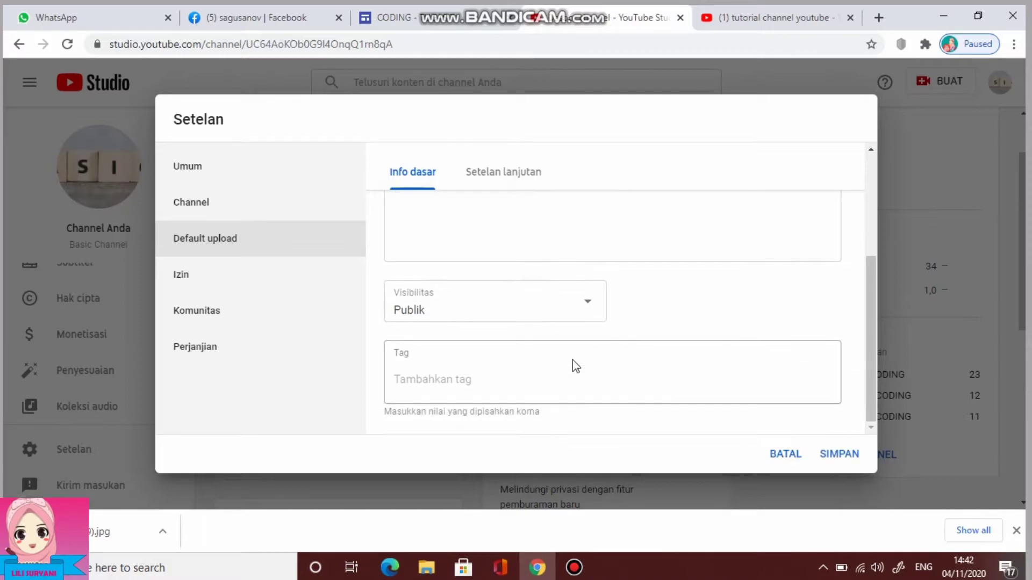
scroll(602, 360, up, 5)
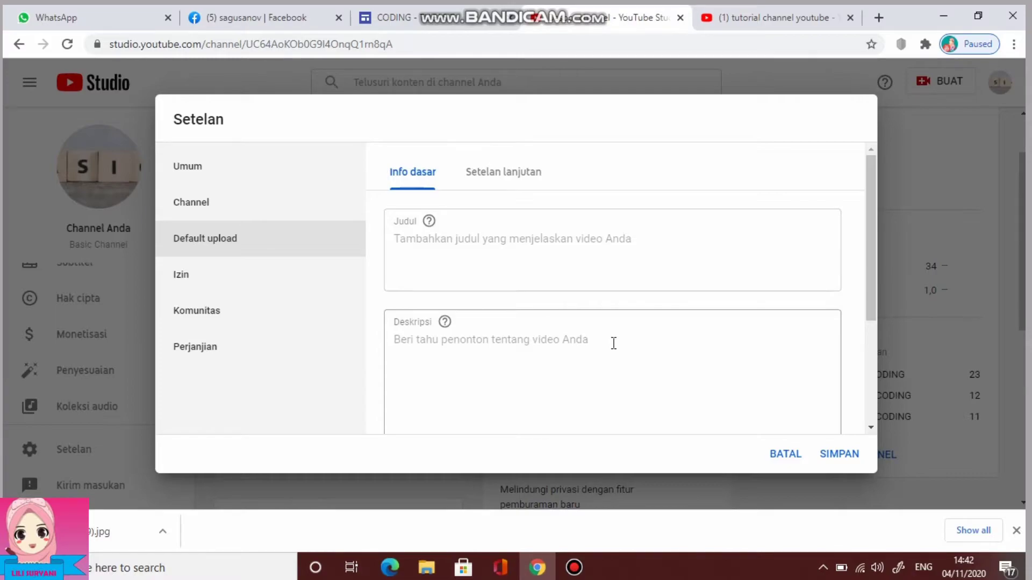
scroll(661, 371, down, 4)
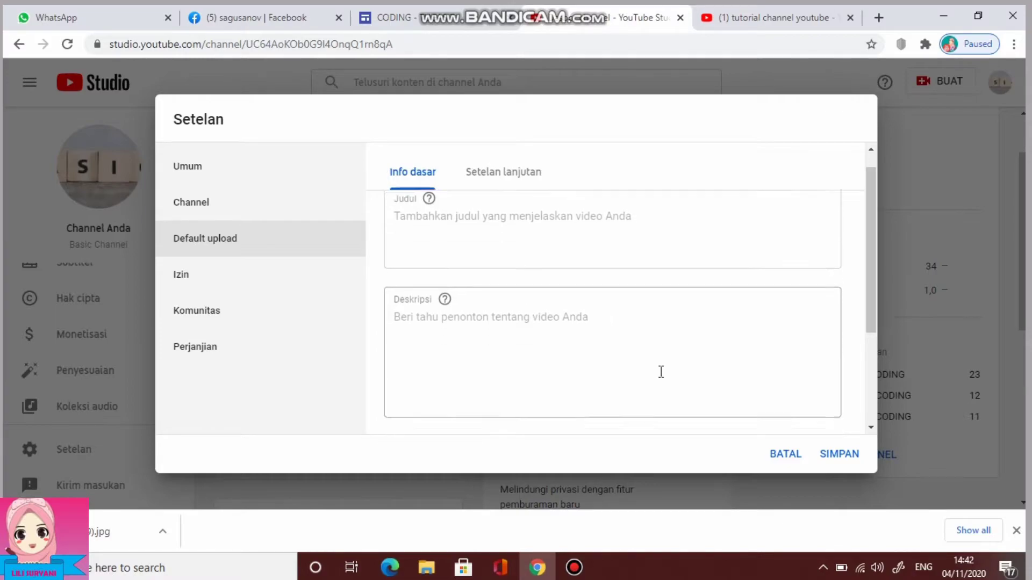
scroll(661, 371, up, 4)
scroll(661, 372, up, 1)
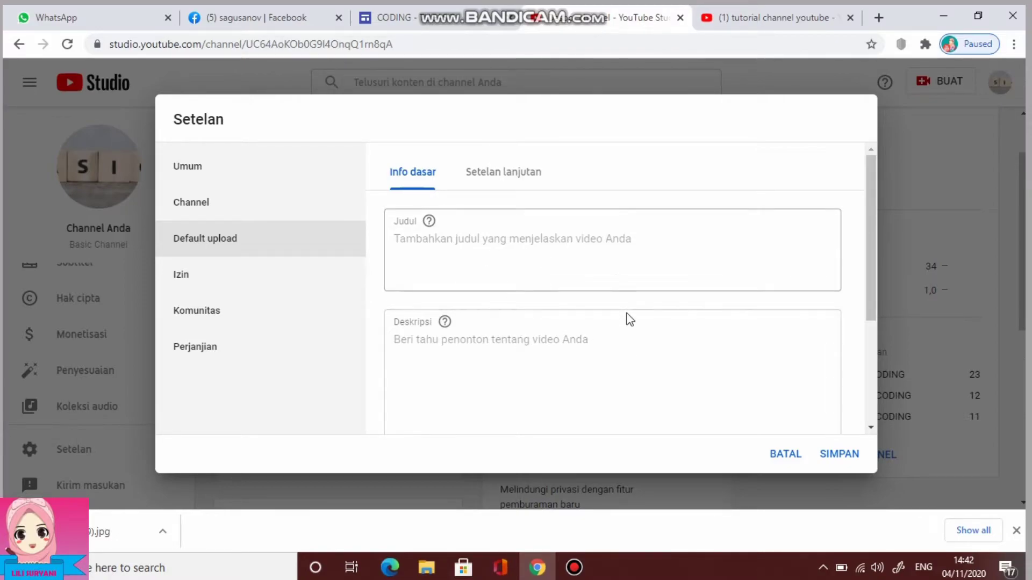
In the upload defaults' Advanced settings, set the video language to Indonesia
click(508, 180)
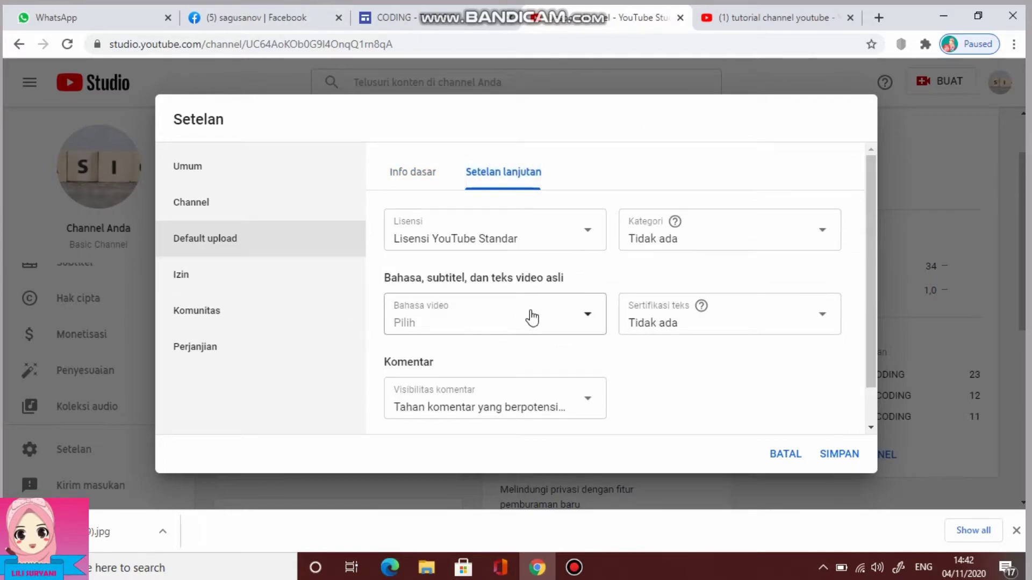
click(587, 318)
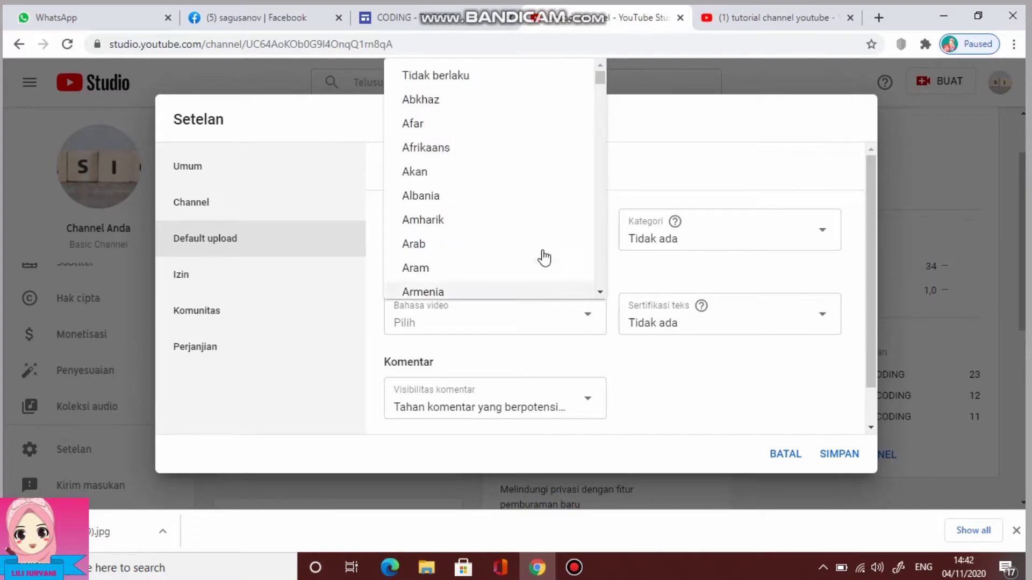
scroll(537, 250, down, 5)
scroll(537, 250, down, 7)
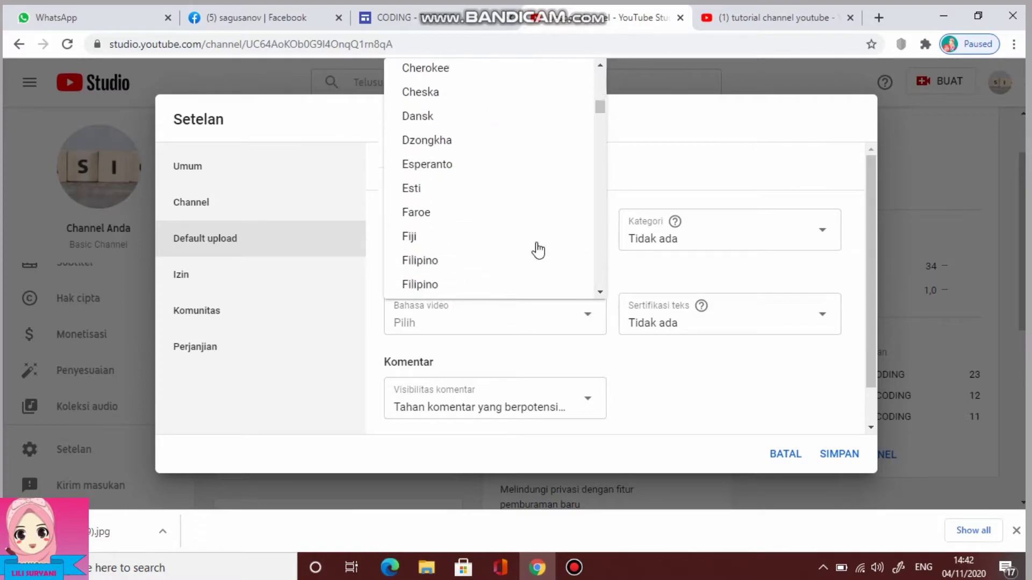
scroll(537, 250, down, 6)
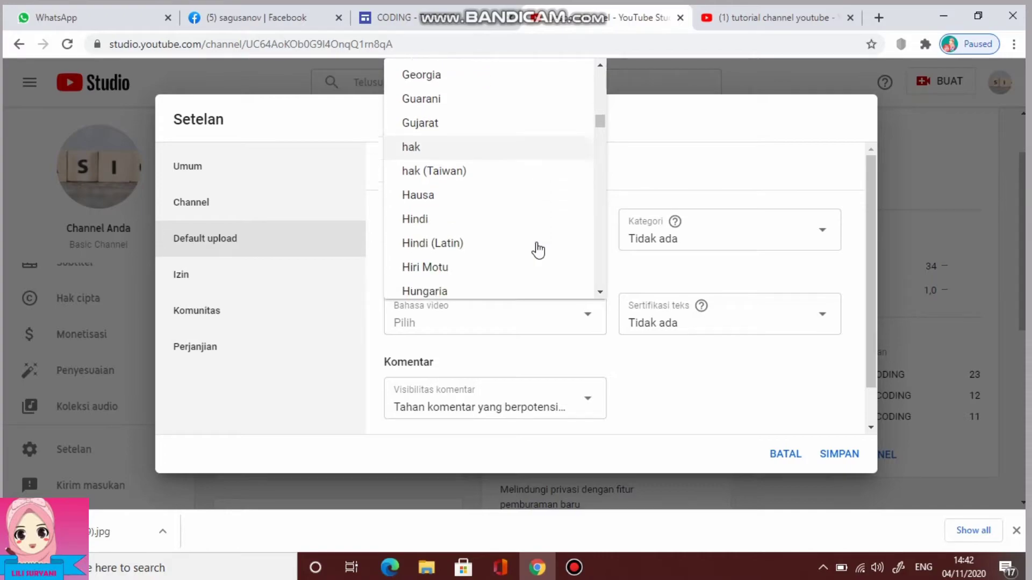
click(464, 226)
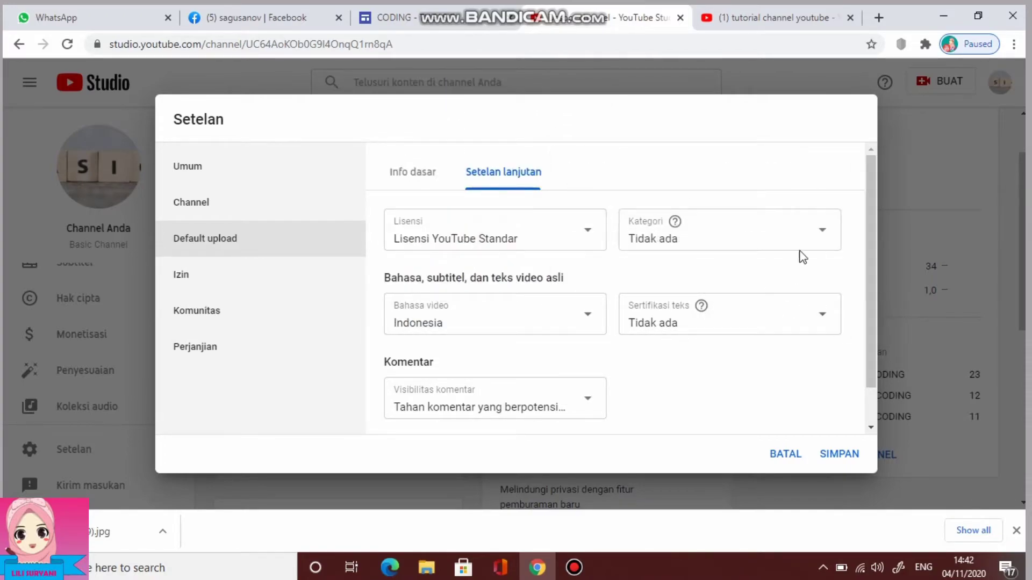
Set the default category to Pendidikan, keep risky comments held for review, and save
click(826, 235)
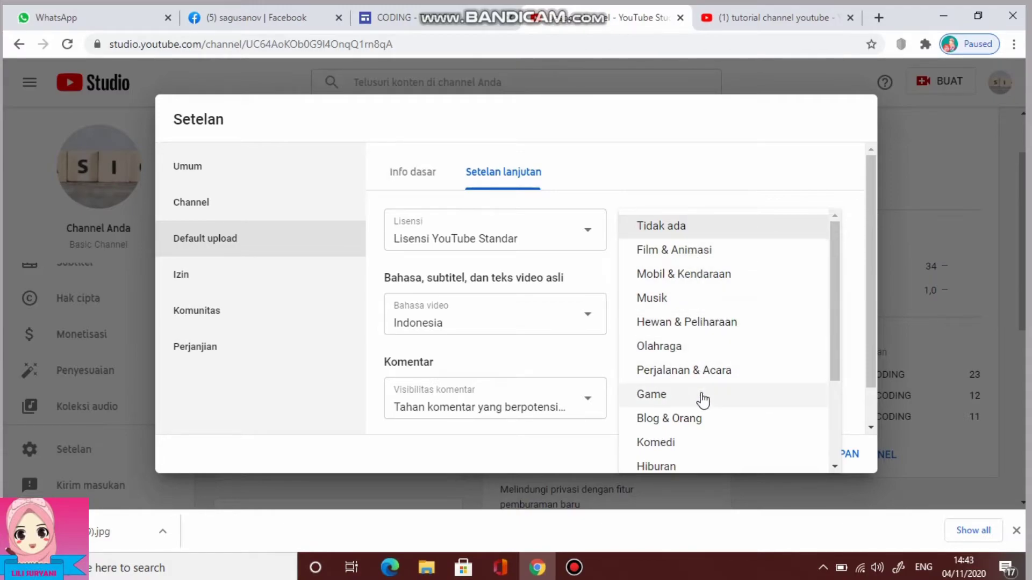
scroll(701, 396, down, 3)
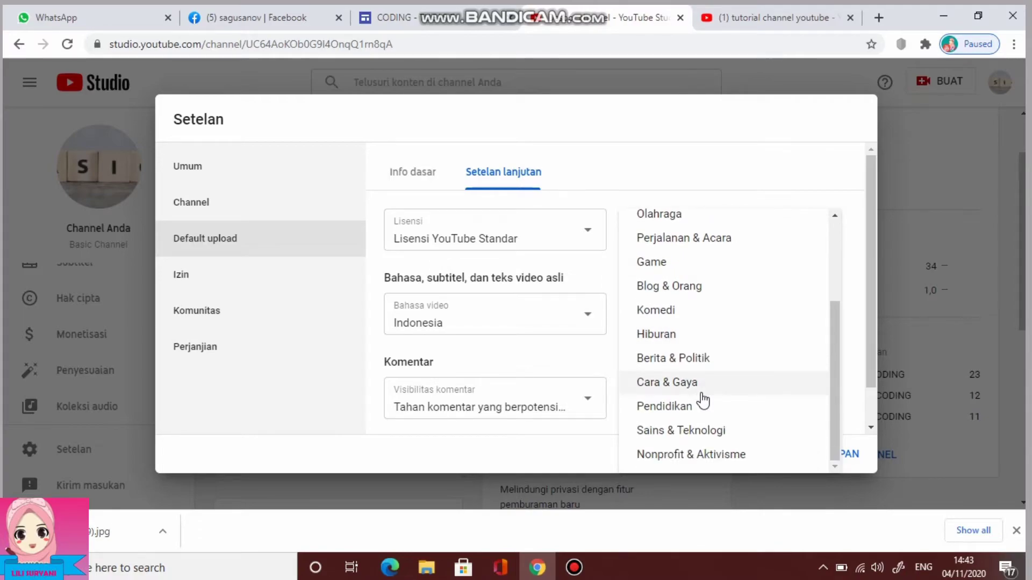
click(689, 405)
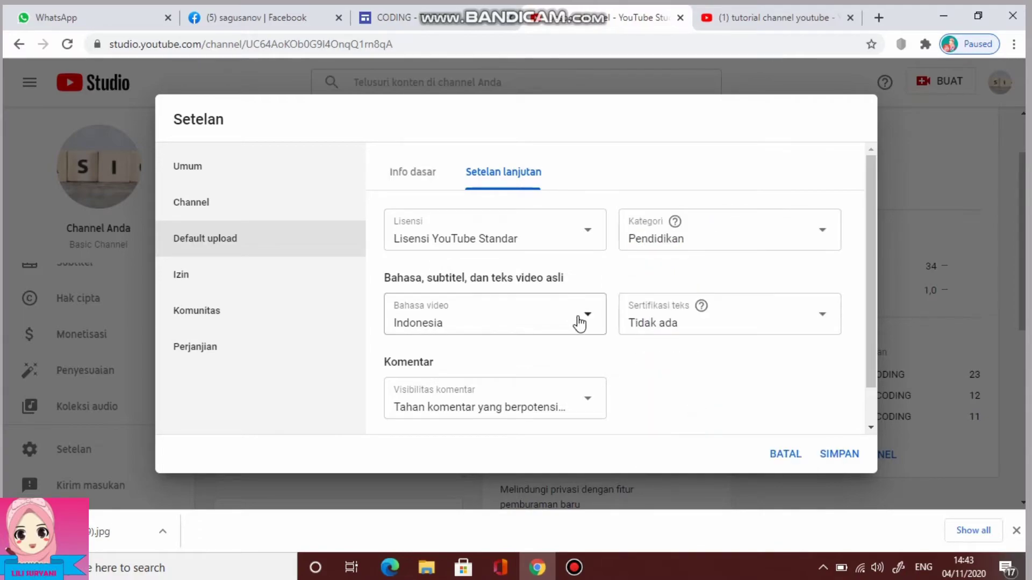
scroll(578, 322, down, 1)
click(591, 361)
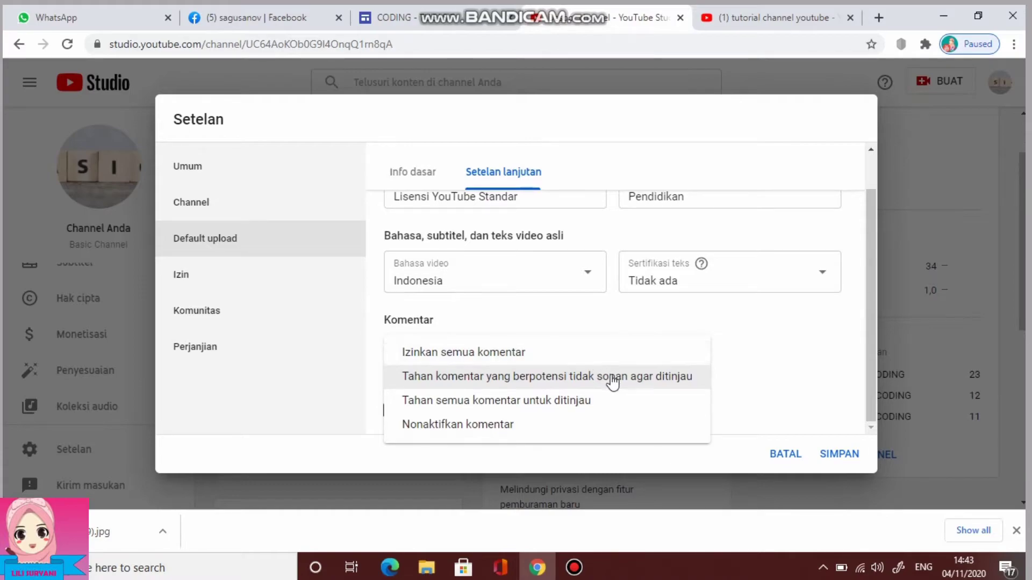
click(609, 375)
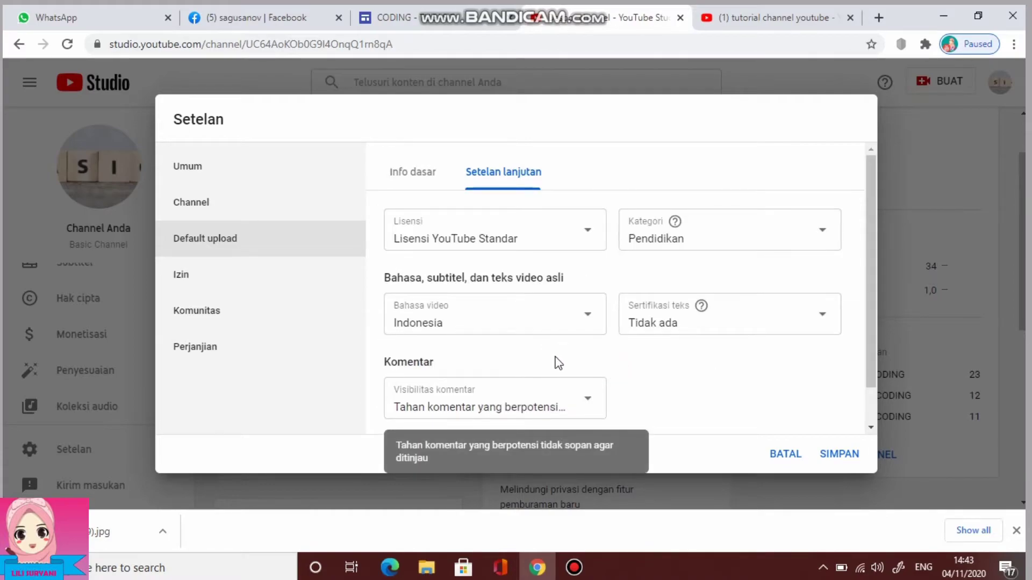
scroll(560, 361, down, 1)
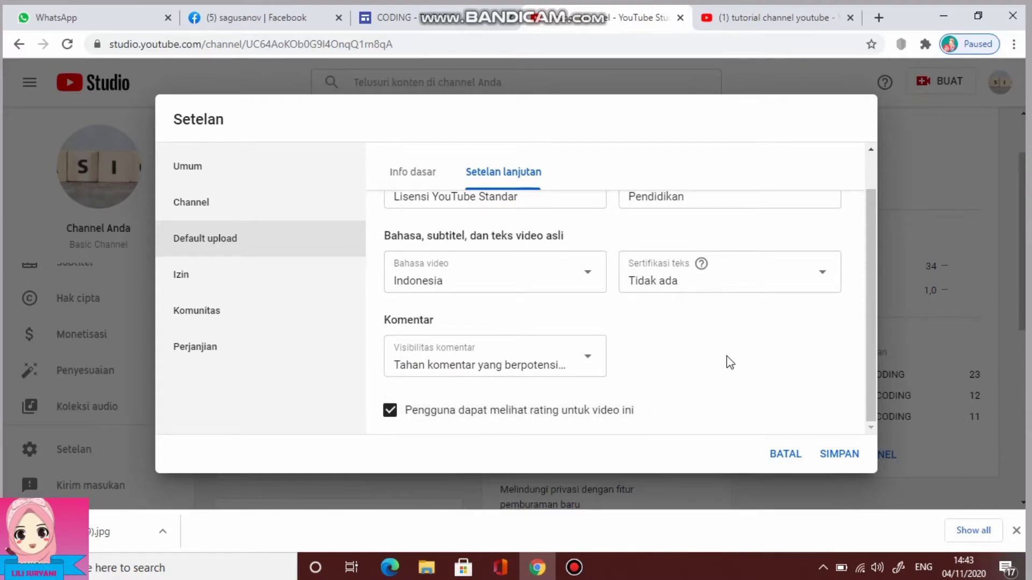
click(839, 454)
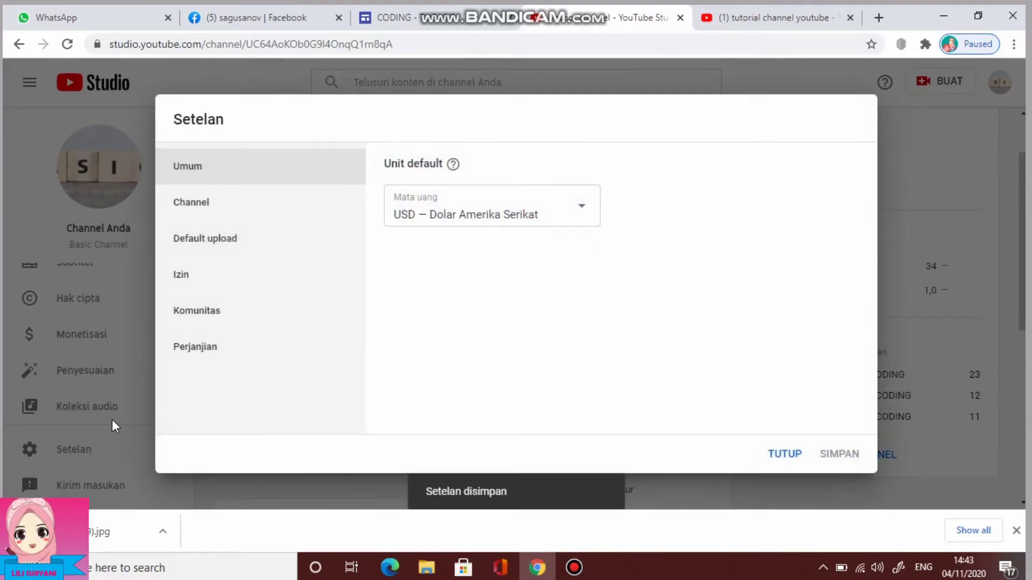
Open the Community moderation settings and scroll to the automatic filters
click(211, 286)
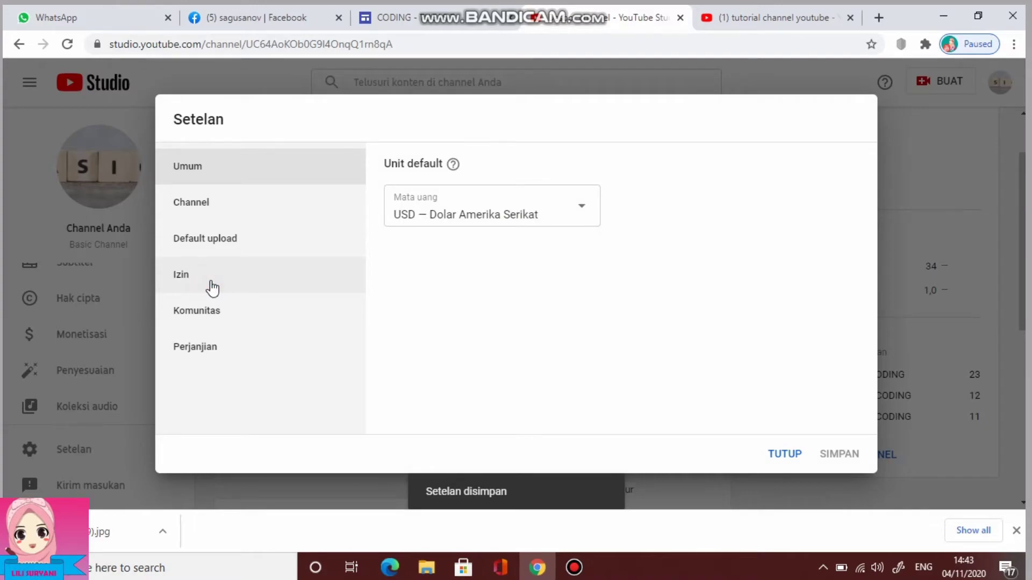
click(204, 312)
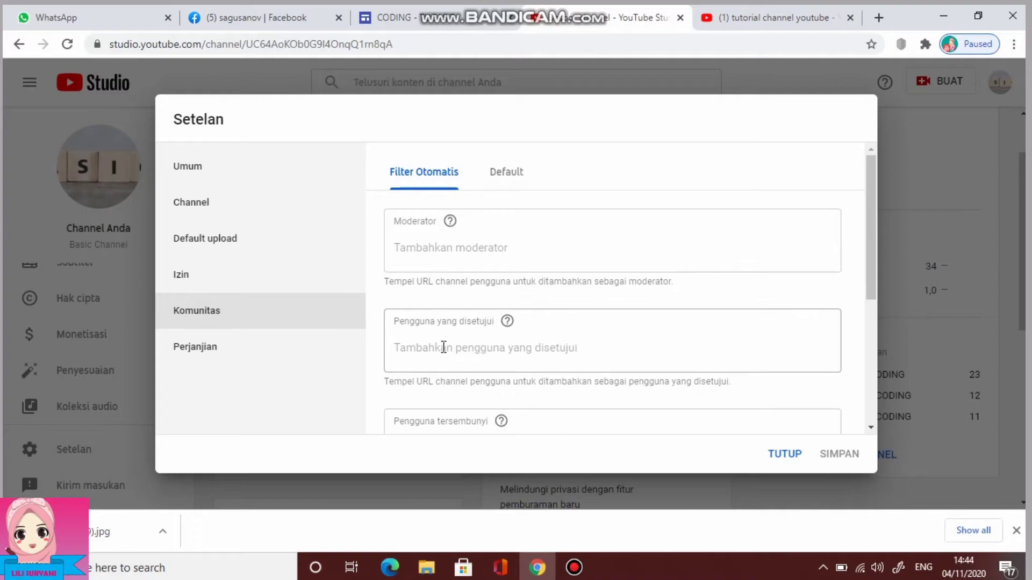
scroll(452, 357, down, 1)
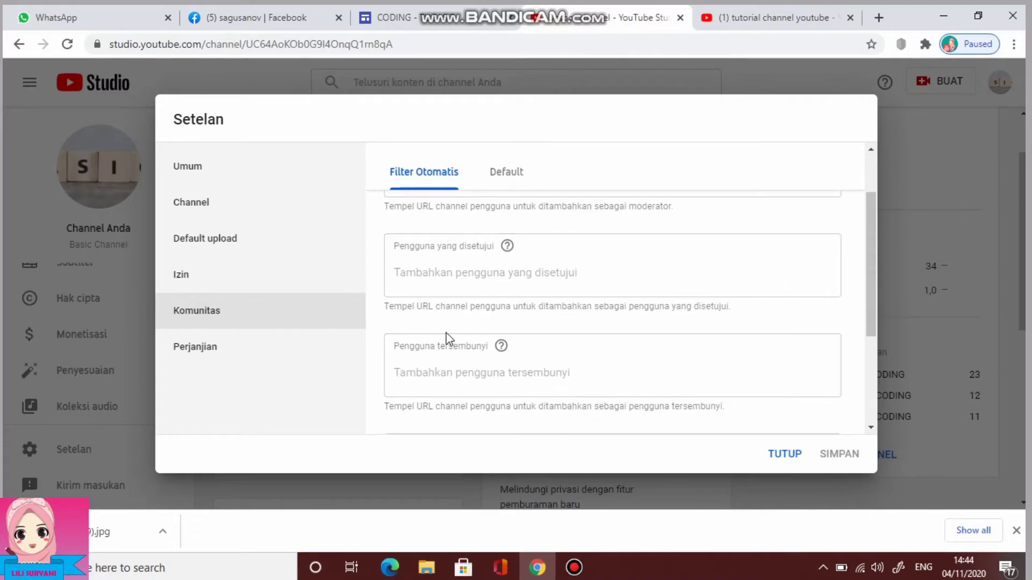
scroll(471, 369, down, 1)
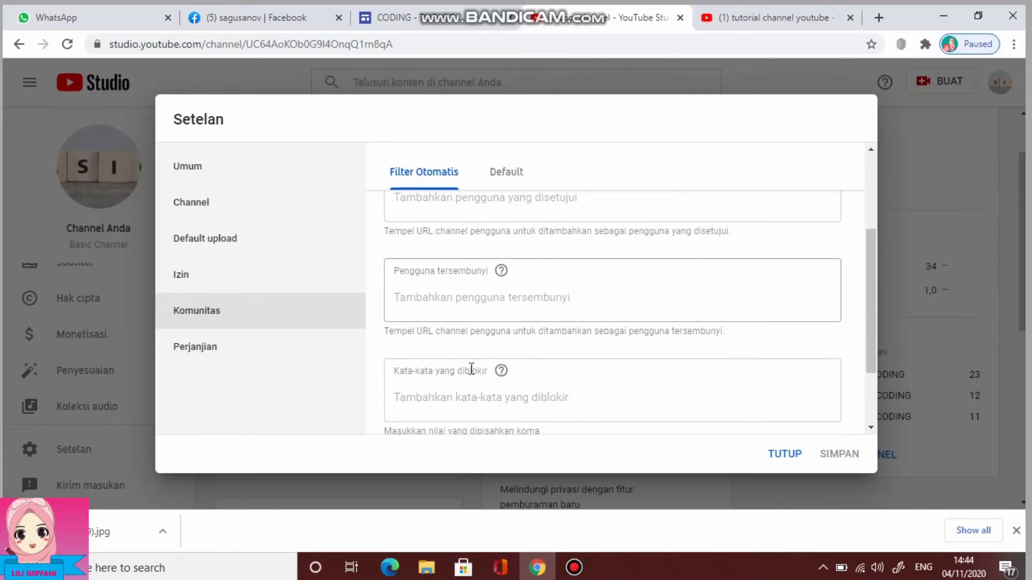
scroll(475, 381, down, 1)
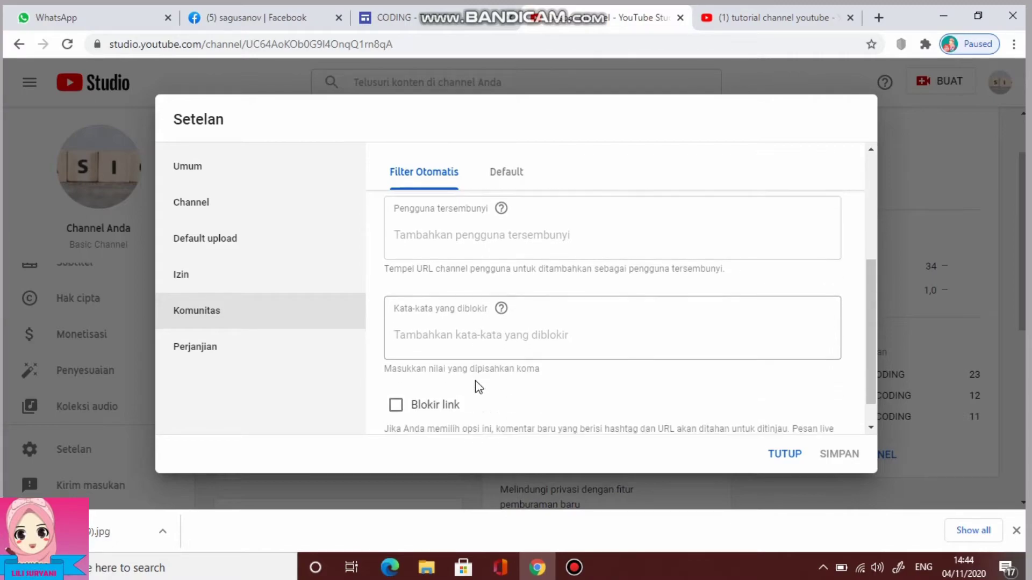
Add 'kata jorok' to the blocked words, then view the comment Defaults
click(427, 330)
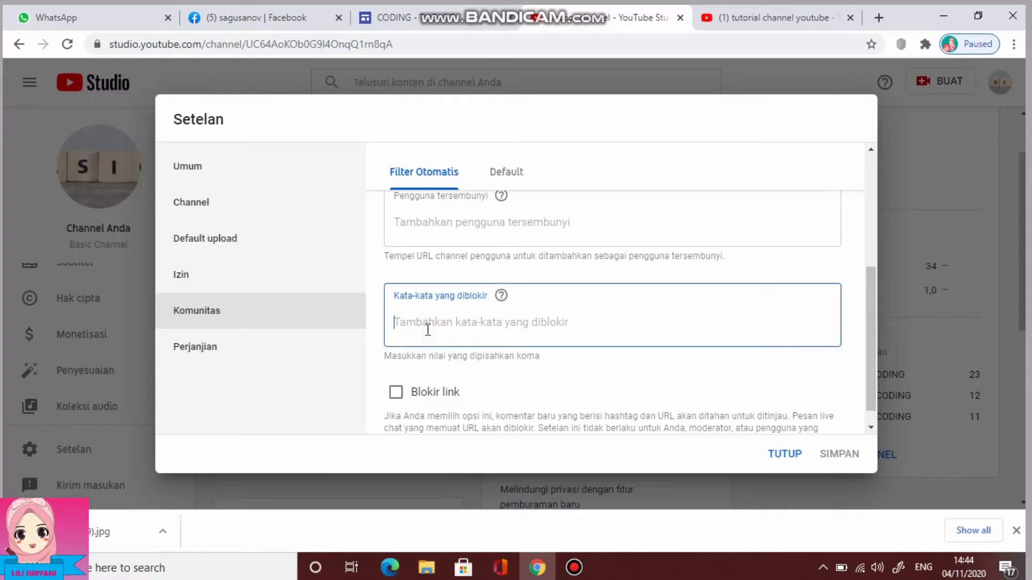
text(kata jorok)
text(kata jorok)
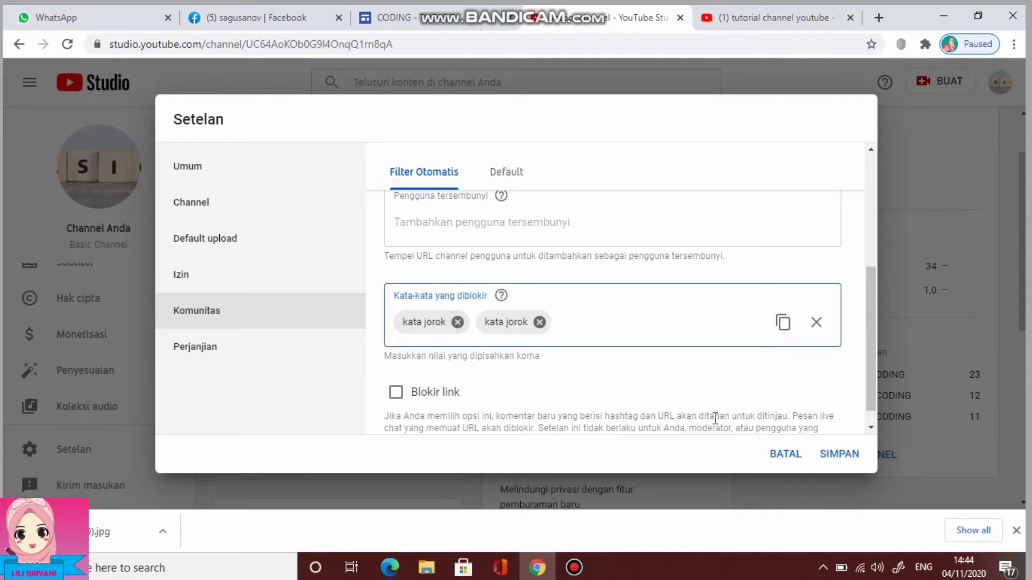
scroll(716, 417, down, 1)
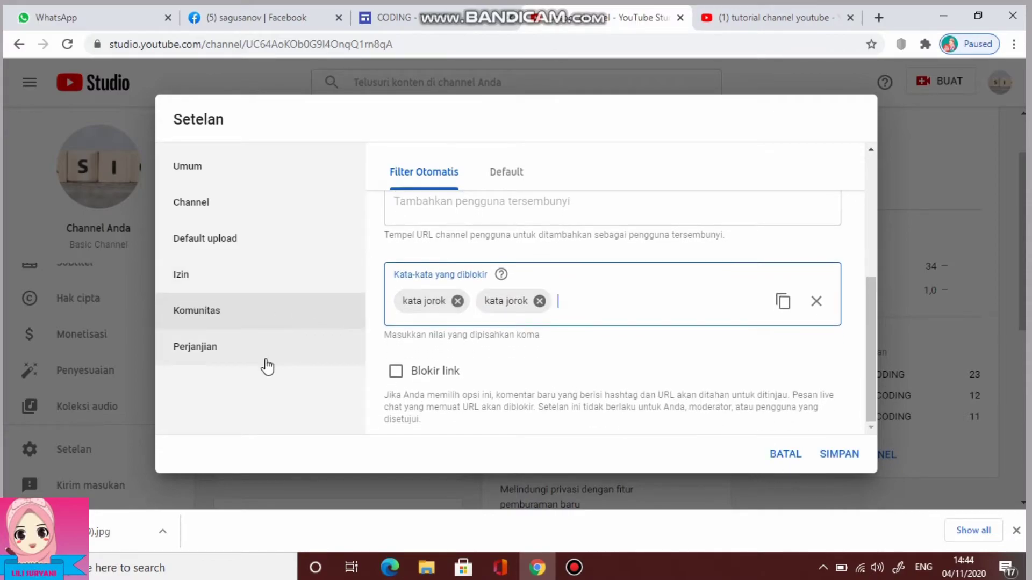
click(513, 178)
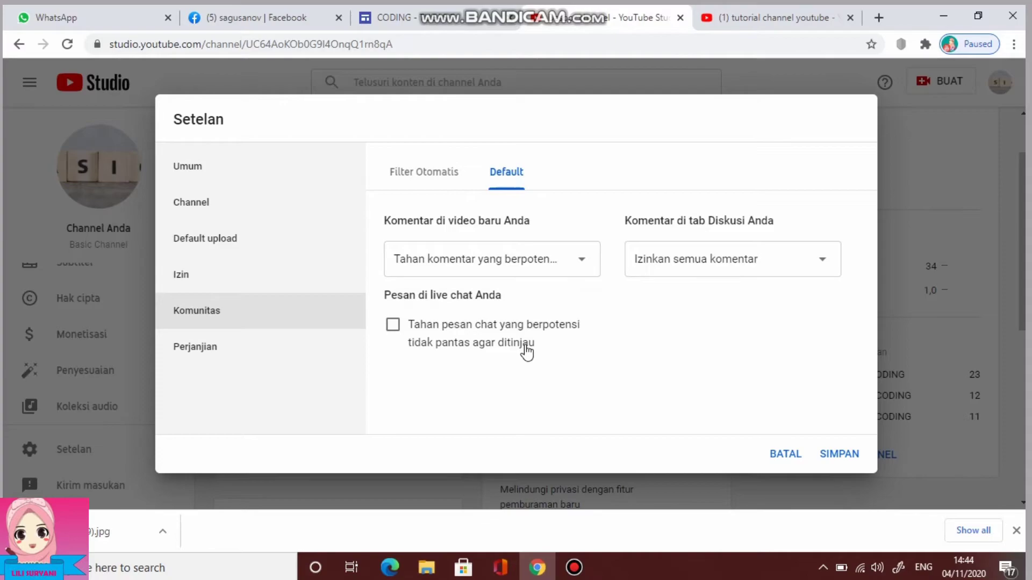
Review the Perjanjian agreement section, then save and close the community settings with SIMPAN
click(239, 356)
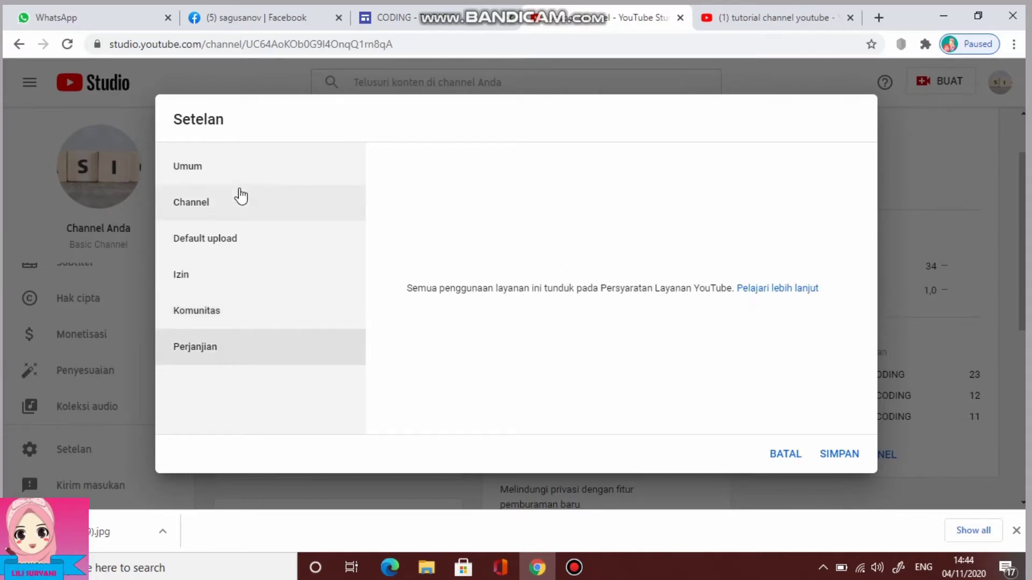
click(842, 455)
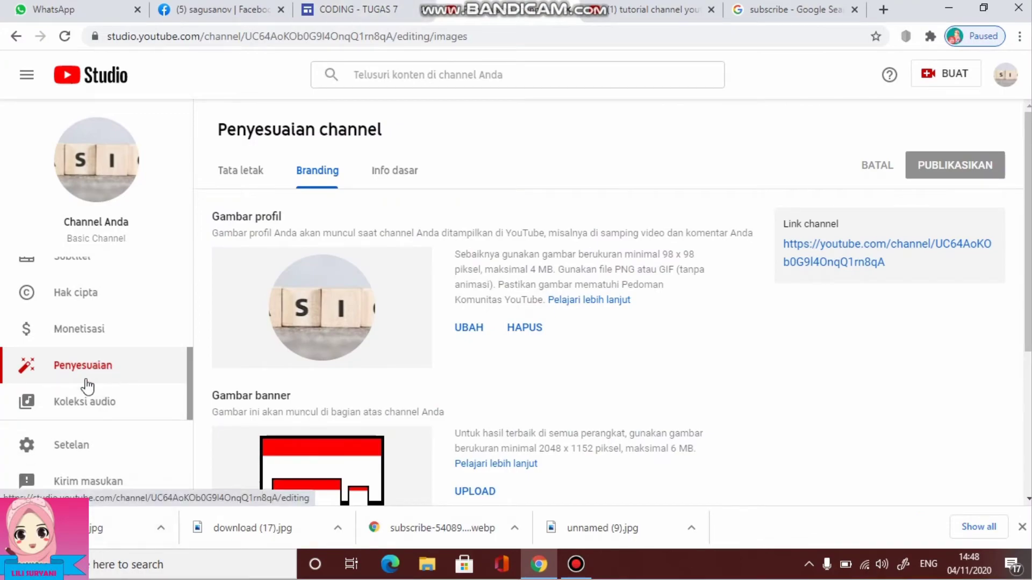
click(249, 175)
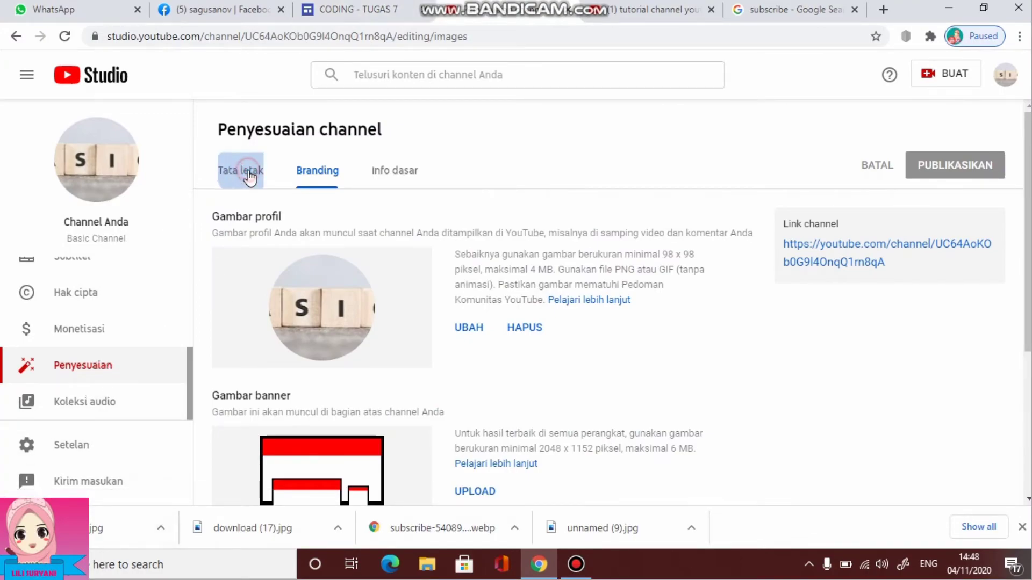
click(318, 177)
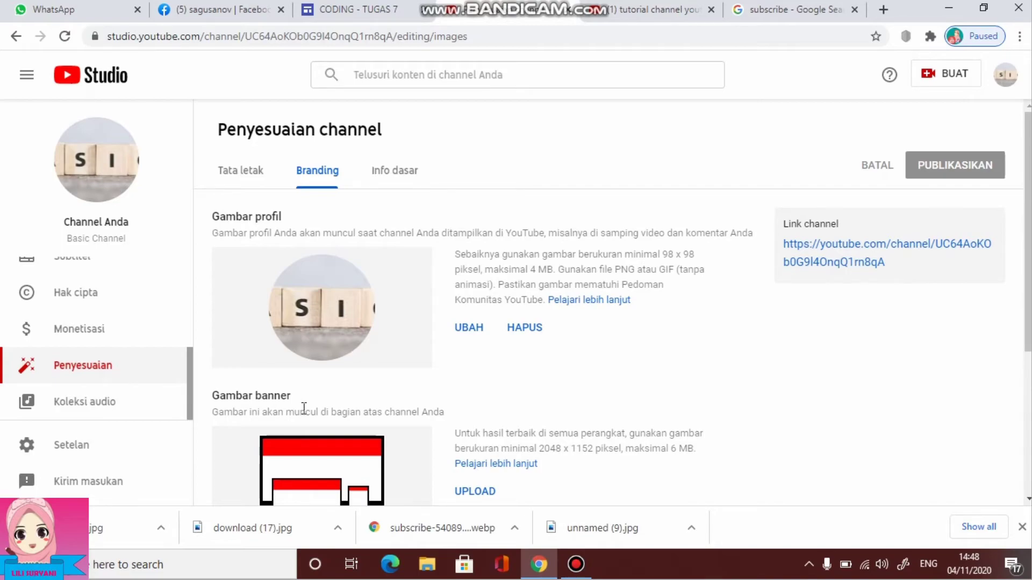
scroll(304, 408, down, 1)
scroll(392, 330, up, 1)
scroll(392, 329, down, 3)
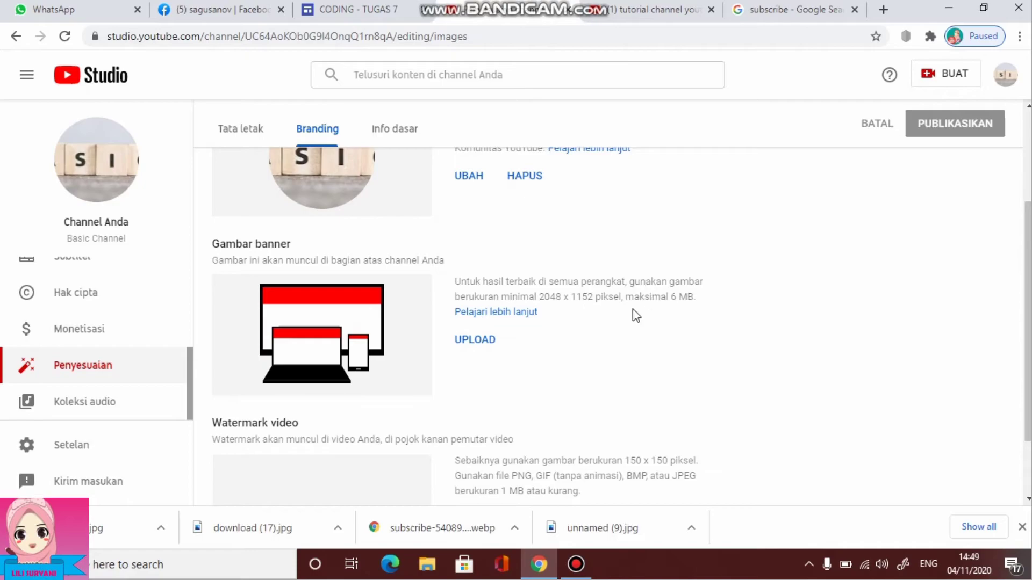
scroll(552, 312, down, 2)
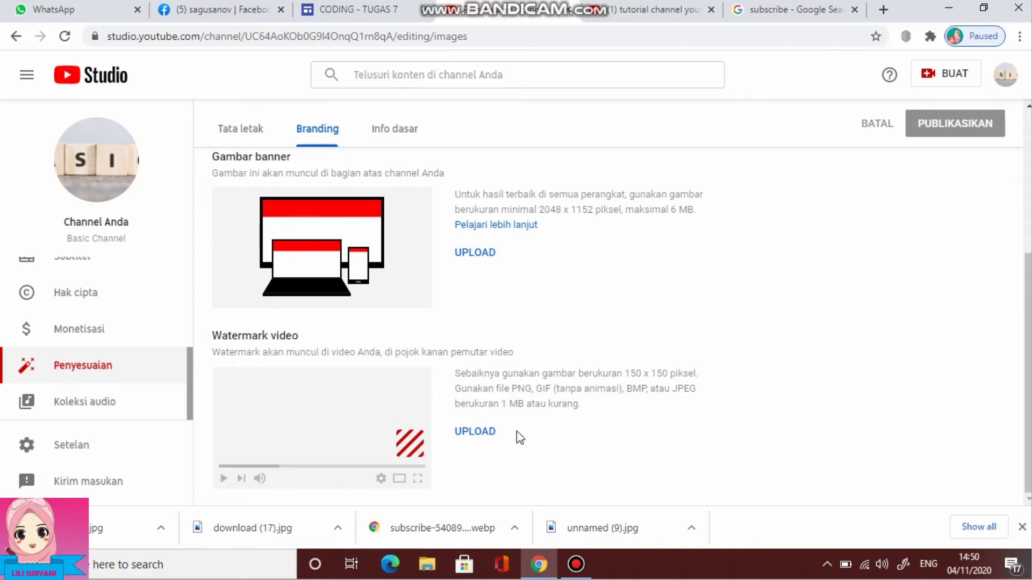
Upload the Subscribe Now image as the video watermark, displayed for Keseluruhan video
click(485, 431)
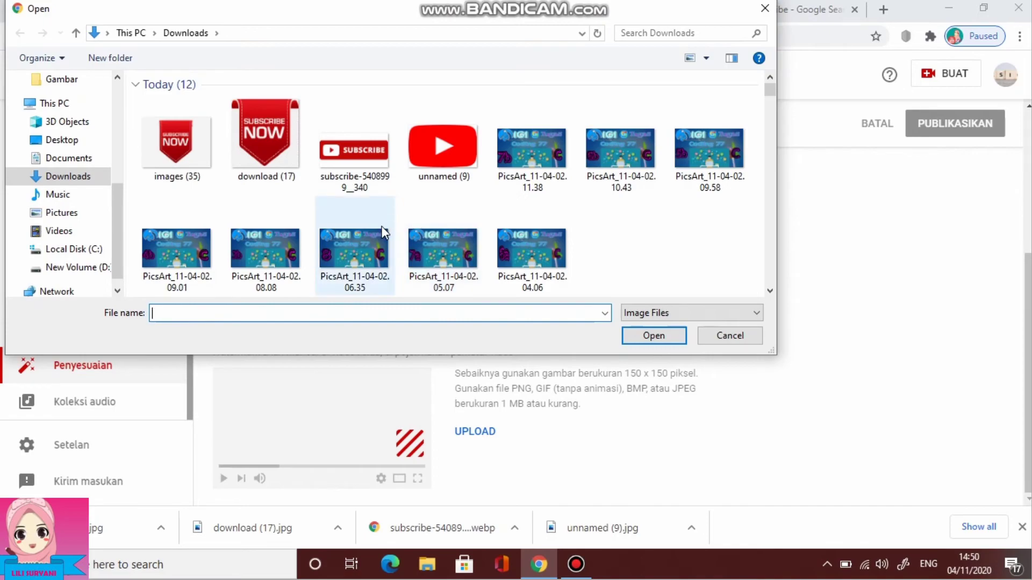
click(152, 130)
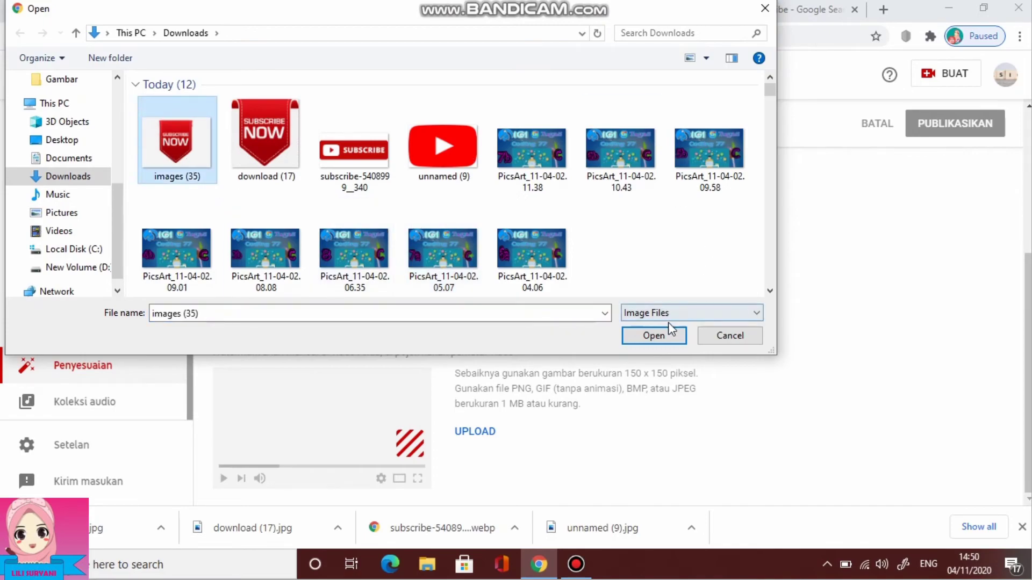
click(661, 336)
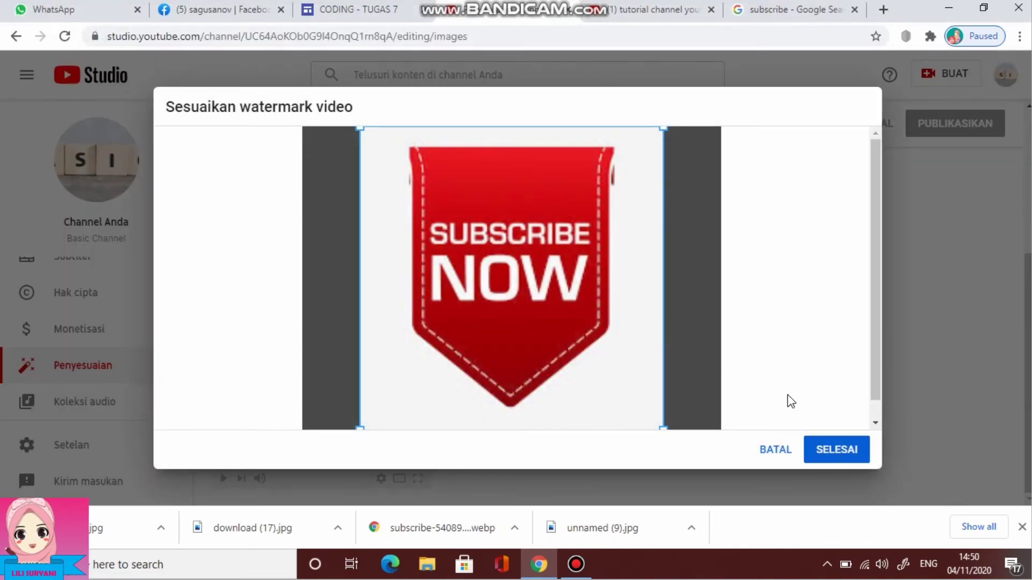
click(842, 461)
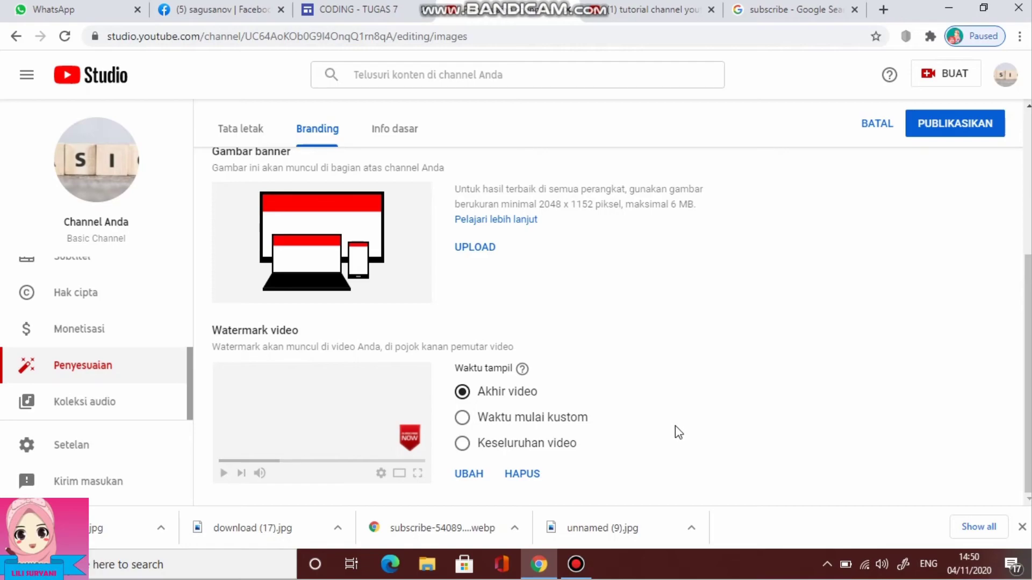
click(462, 443)
Go to the channel's Info dasar (basic info) tab
scroll(681, 407, up, 4)
scroll(681, 407, down, 4)
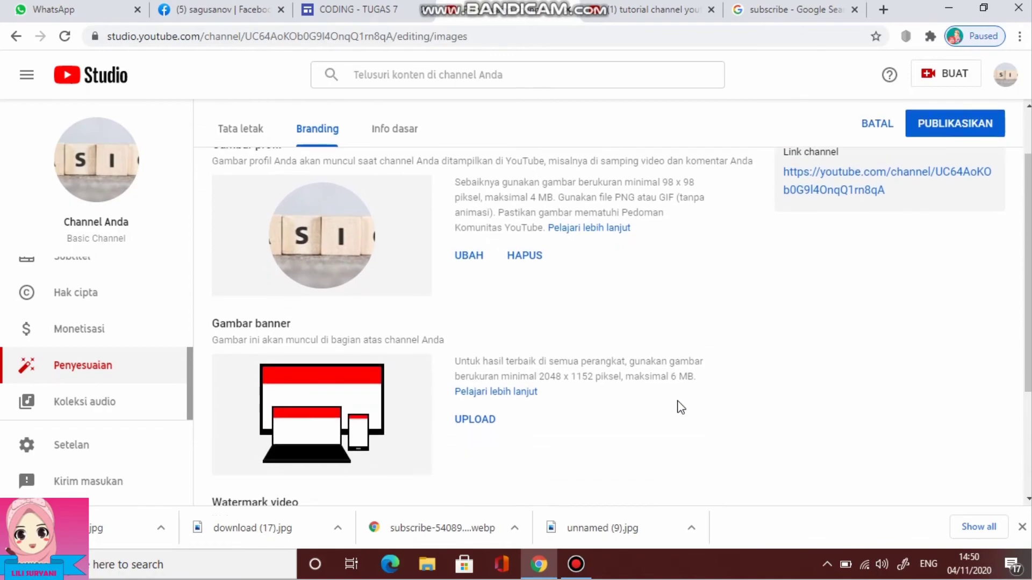
scroll(679, 407, up, 4)
scroll(678, 407, down, 5)
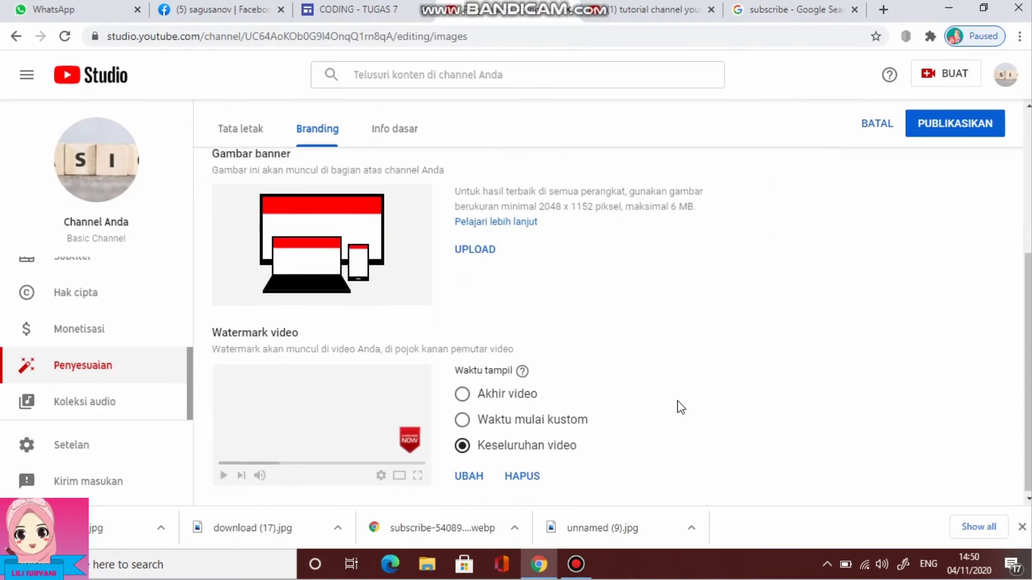
scroll(679, 407, up, 5)
click(396, 172)
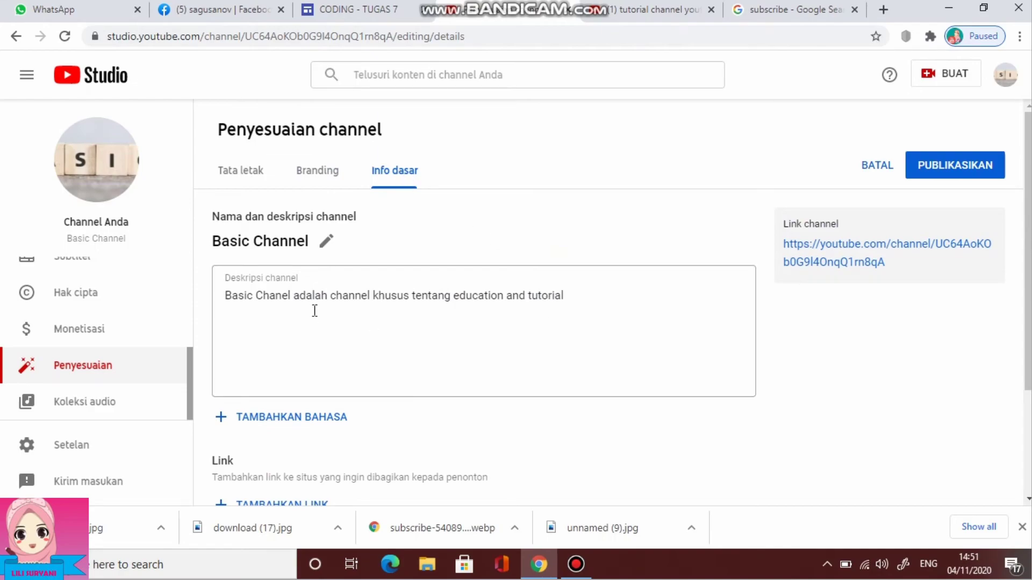
Enter the channel's contact email address in the Info kontak Email field
scroll(435, 336, down, 3)
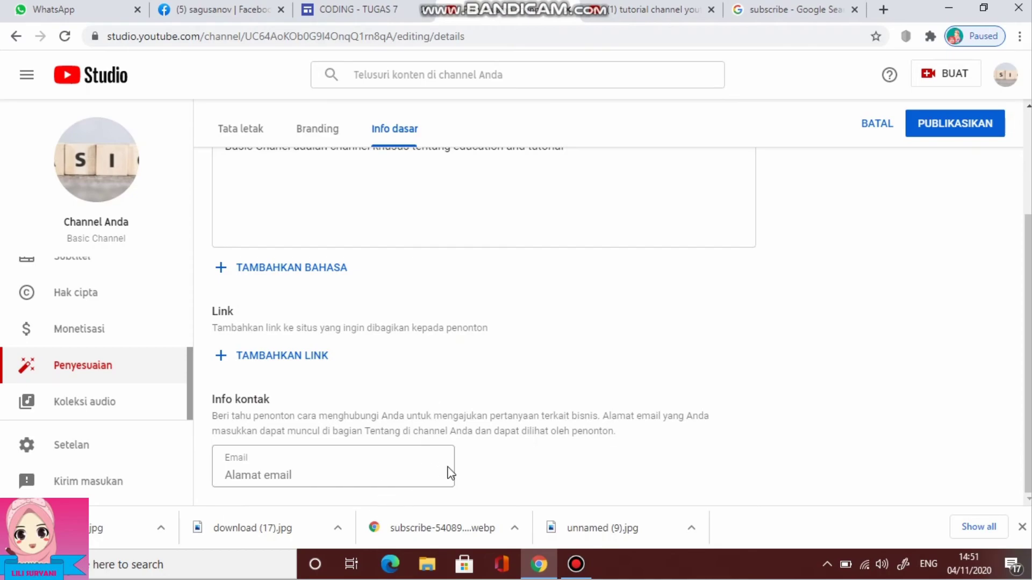
click(394, 474)
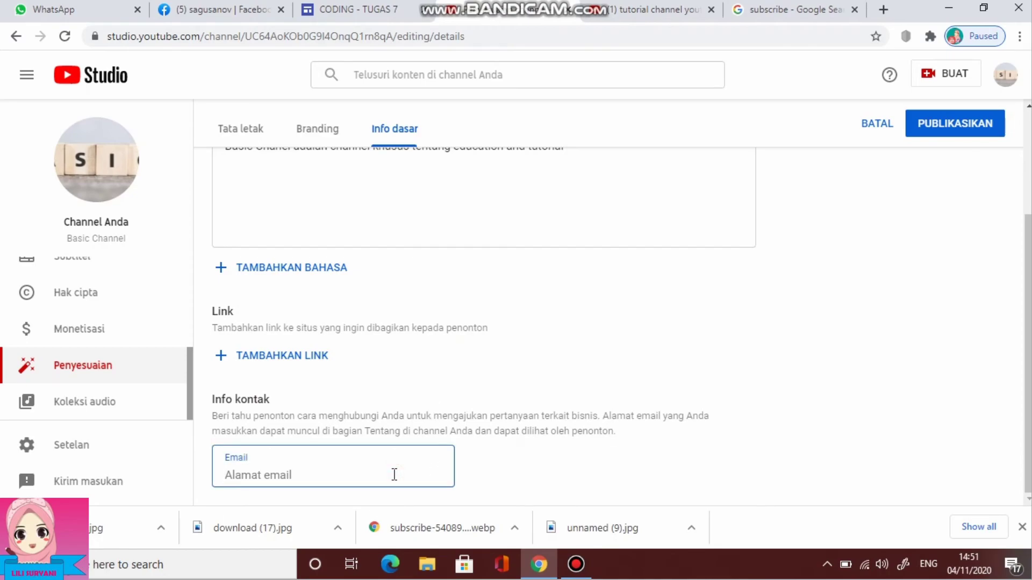
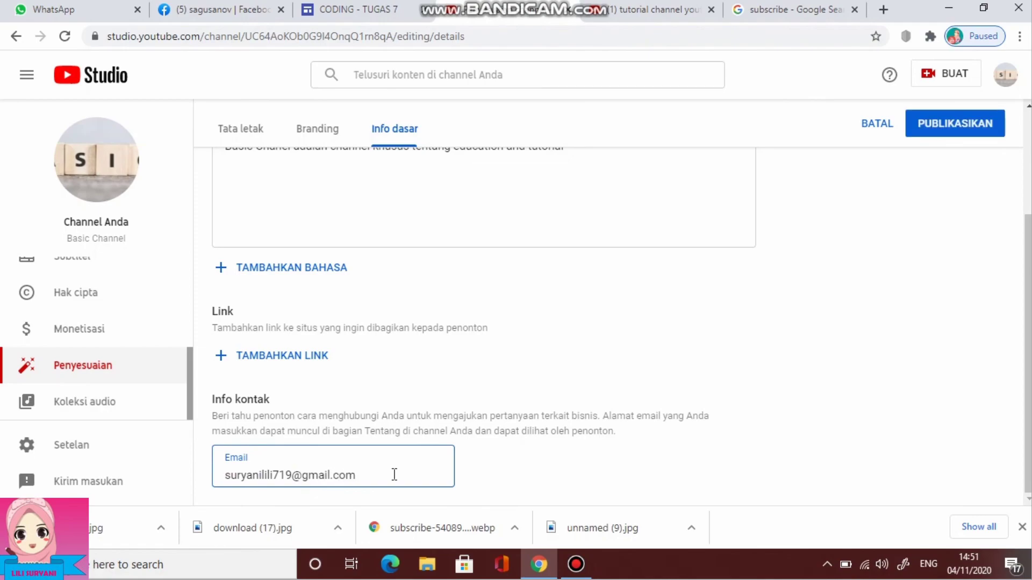